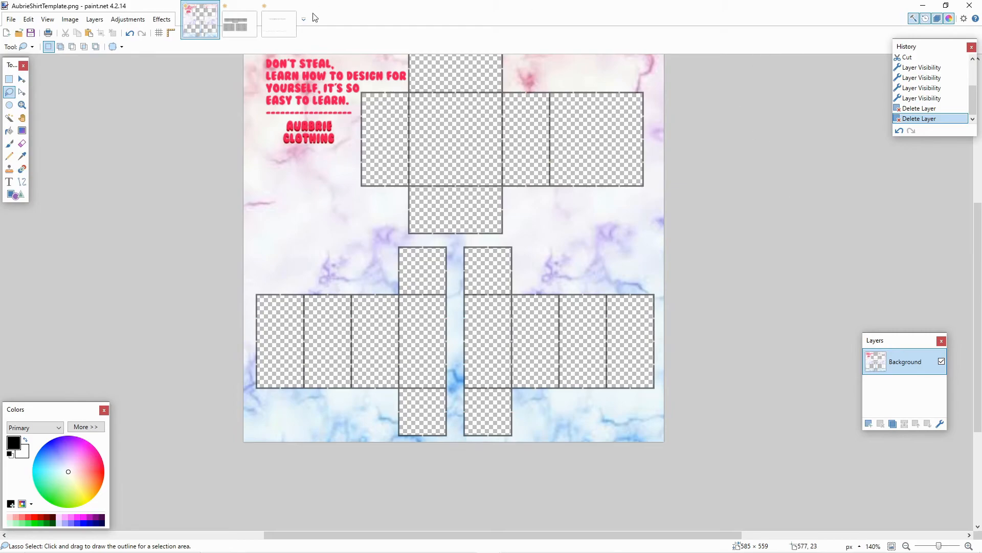
- Copy the jeans outline details from the untitled image using a rectangular selection of 602 × 382 pixels and return to AubrieShirtTemplate.png
{"action": "left_click", "coordinate": [240, 25]}
{"action": "left_click", "coordinate": [9, 91]}
{"action": "left_click", "coordinate": [199, 22]}
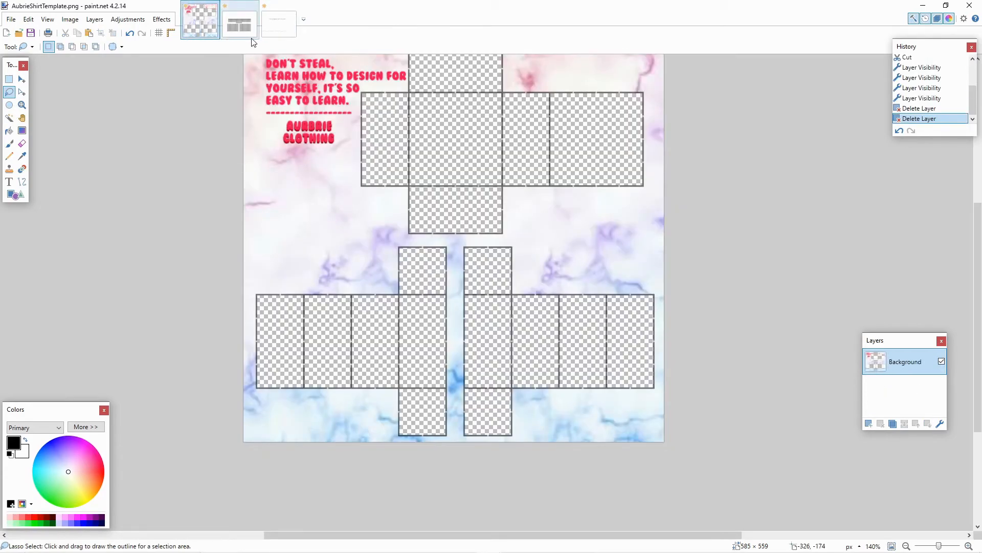
{"action": "left_click", "coordinate": [284, 33]}
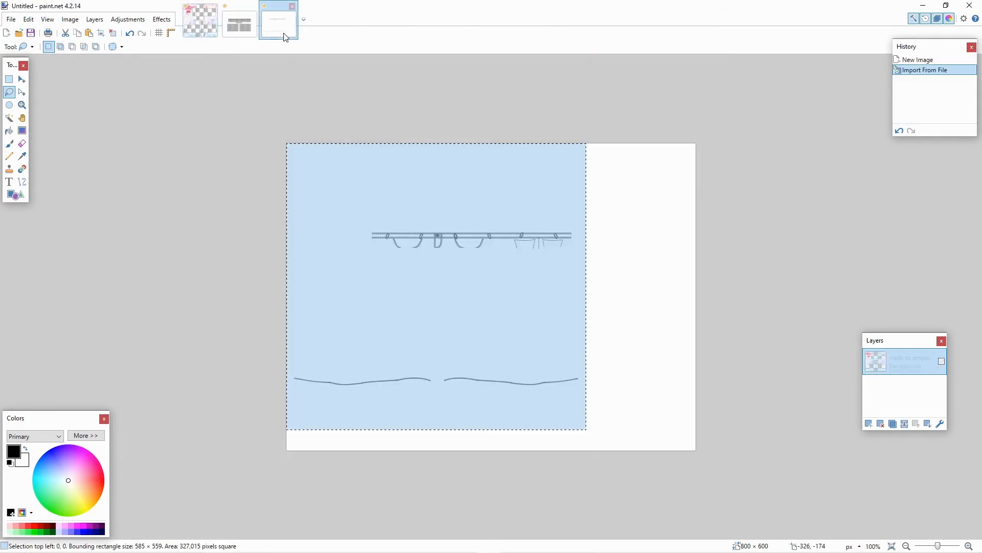
{"action": "left_click", "coordinate": [9, 79]}
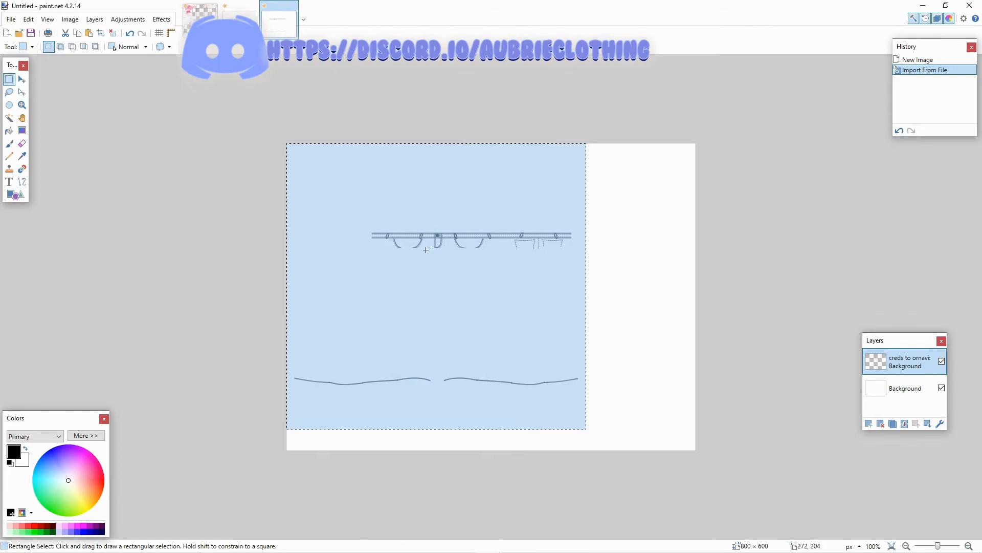
{"action": "scroll", "coordinate": [401, 313], "scroll_direction": "up", "scroll_amount": 3}
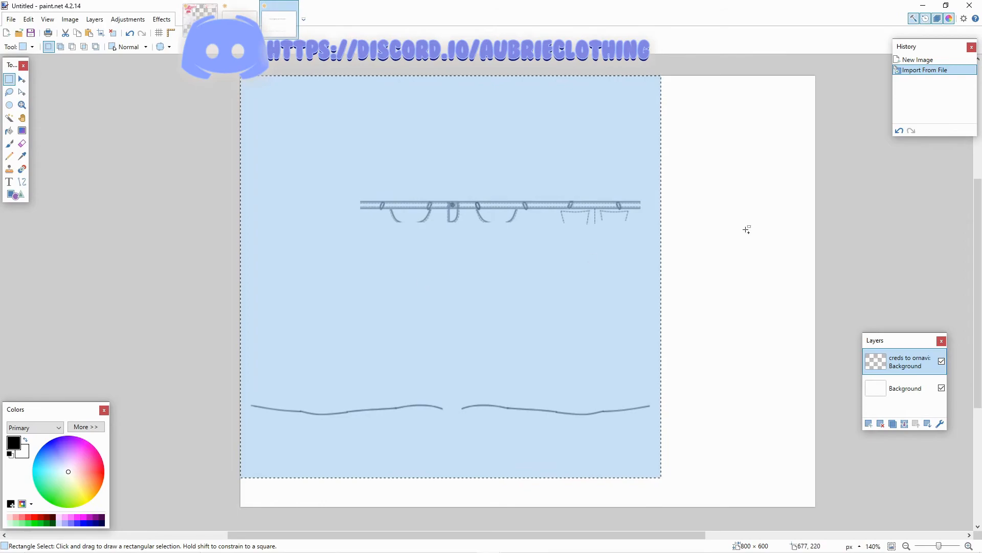
{"action": "left_click_drag", "start_coordinate": [648, 188], "coordinate": [412, 435]}
{"action": "left_click_drag", "start_coordinate": [680, 167], "coordinate": [249, 441]}
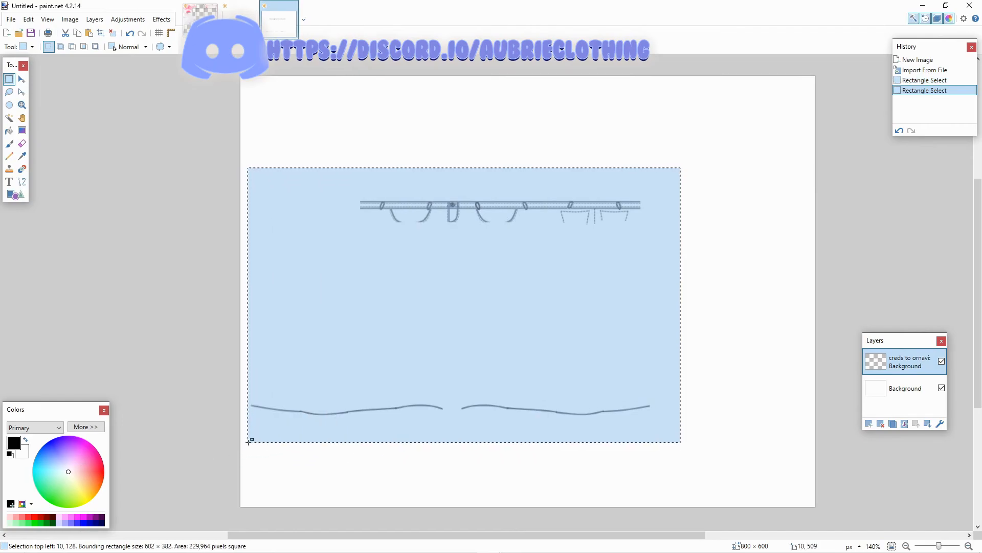
{"action": "left_click", "coordinate": [200, 19]}
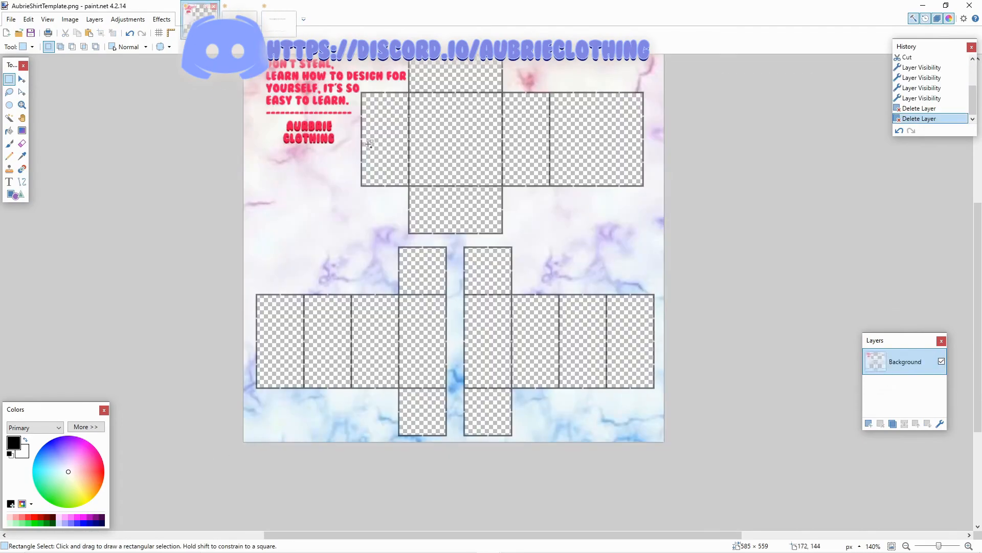
{"action": "key", "text": "ctrl+v"}
{"action": "left_click", "coordinate": [485, 352]}
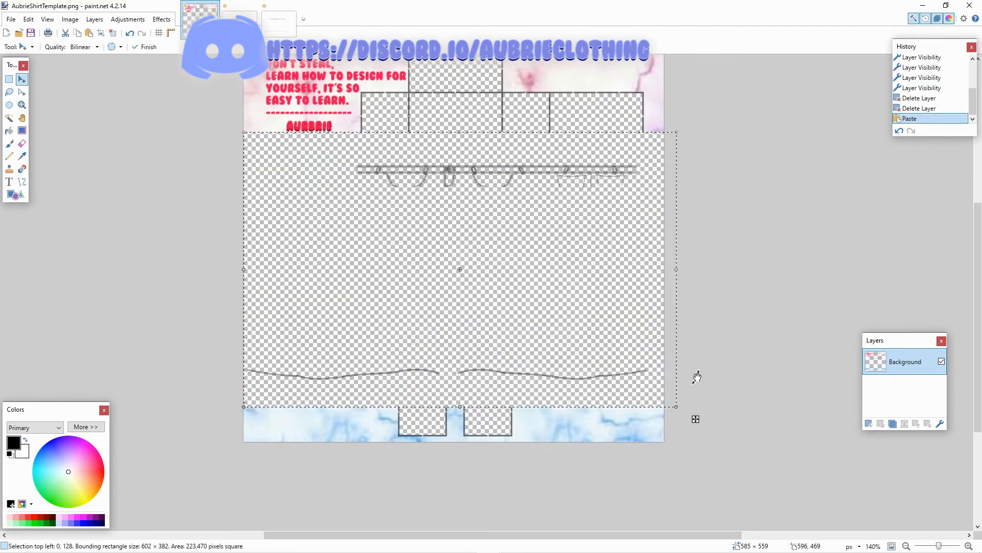
{"action": "key", "text": "ctrl+z"}
- Add a new layer to the shirt template and paste the copied jeans details onto it, keeping the canvas size
{"action": "left_click", "coordinate": [869, 423]}
{"action": "key", "text": "ctrl+v"}
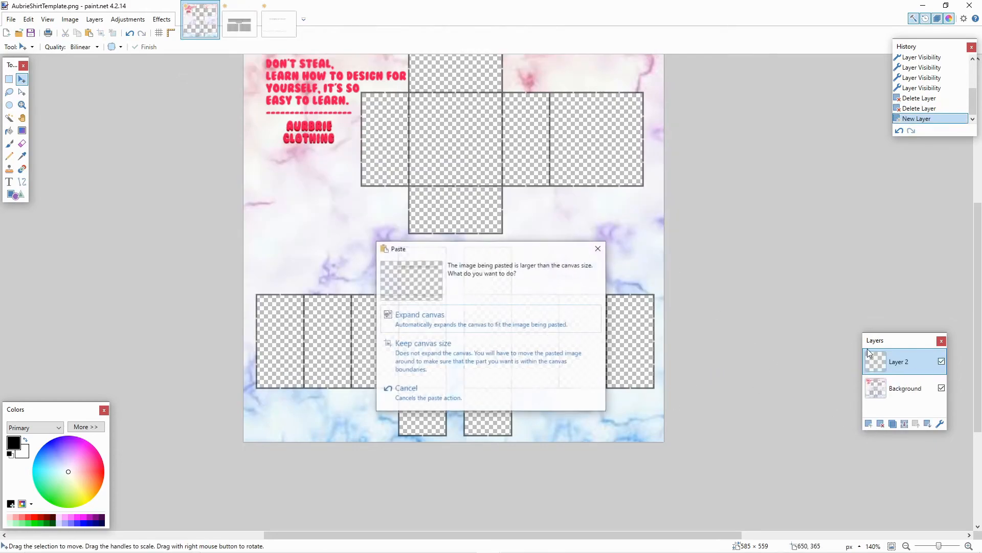
{"action": "left_click", "coordinate": [557, 362]}
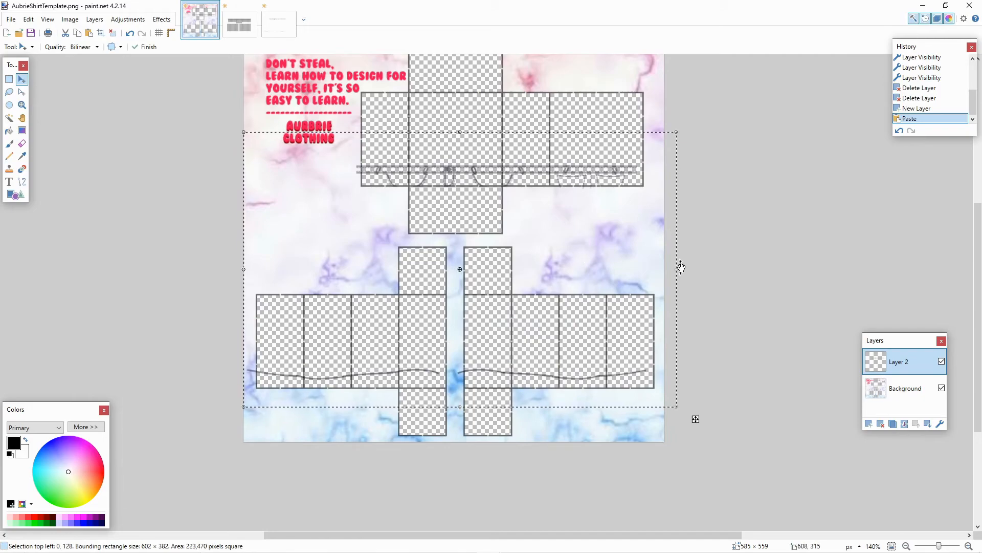
- Stretch the pasted jeans details horizontally to a width of about 624 pixels, keeping their height
{"action": "scroll", "coordinate": [681, 267], "scroll_direction": "up", "scroll_amount": 1}
{"action": "mouse_move", "coordinate": [703, 293]}
{"action": "left_mouse_down"}
{"action": "mouse_move", "coordinate": [728, 295]}
{"action": "mouse_move", "coordinate": [716, 294]}
{"action": "left_mouse_up"}
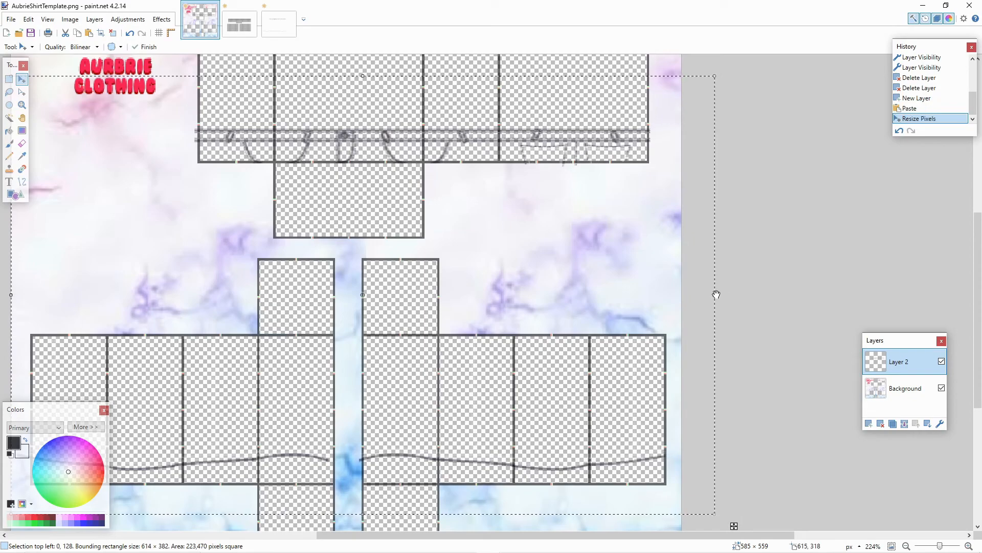
{"action": "scroll", "coordinate": [717, 294], "scroll_direction": "down", "scroll_amount": 1}
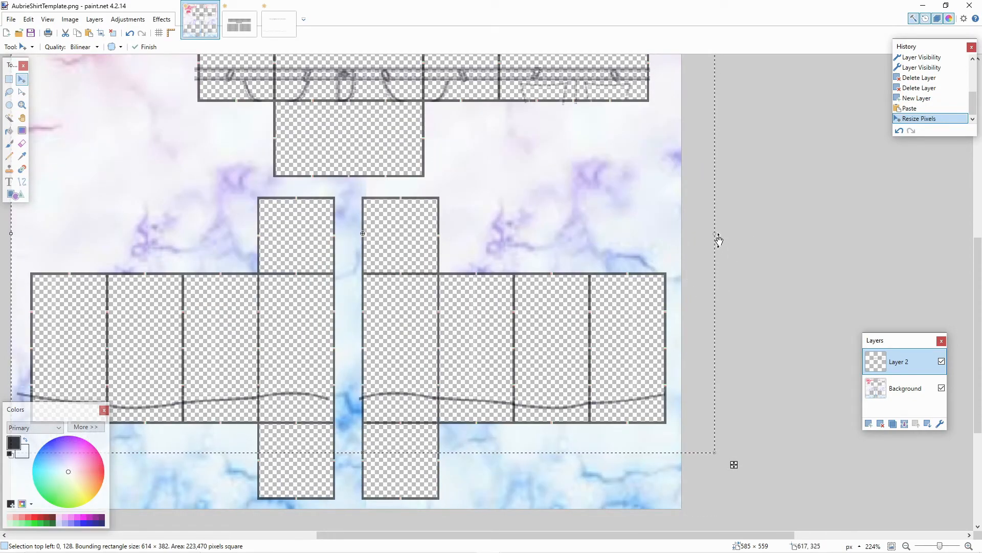
{"action": "left_click_drag", "start_coordinate": [712, 233], "coordinate": [725, 235]}
{"action": "scroll", "coordinate": [686, 225], "scroll_direction": "up", "scroll_amount": 2}
{"action": "scroll", "coordinate": [683, 226], "scroll_direction": "up", "scroll_amount": 2}
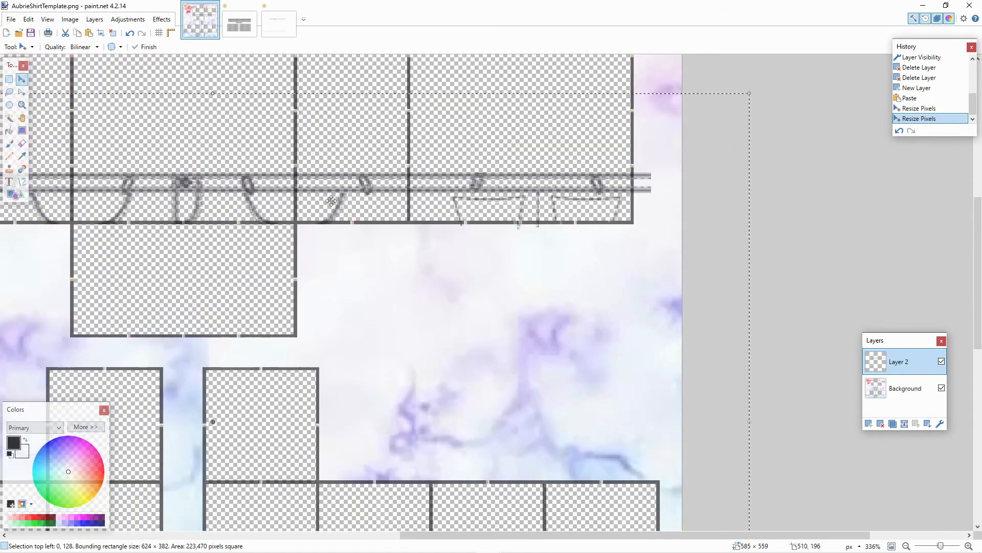
- Cut away the waistband lines that stick out past the right edge of the torso template on Layer 2
{"action": "left_click", "coordinate": [9, 79]}
{"action": "left_click_drag", "start_coordinate": [664, 165], "coordinate": [633, 208]}
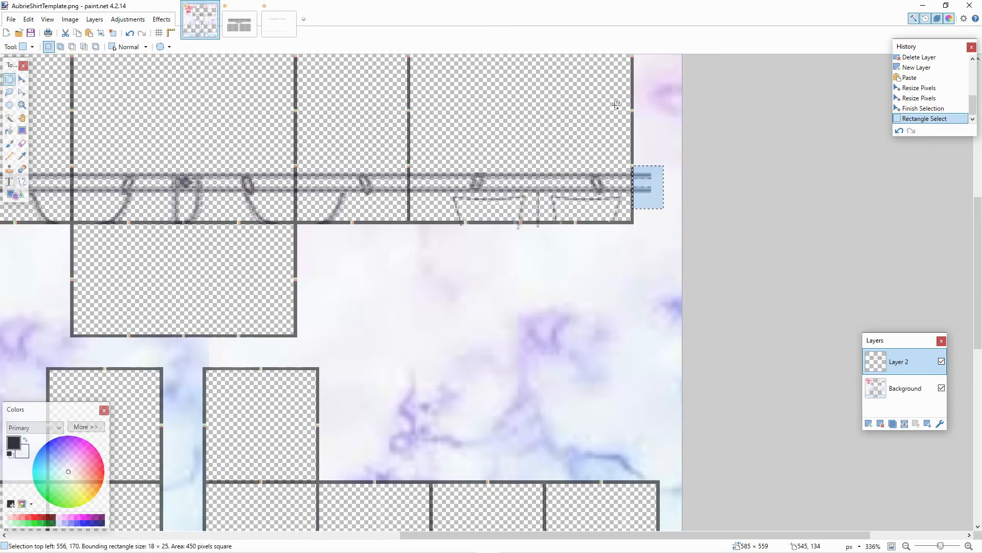
{"action": "key", "text": "ctrl+x"}
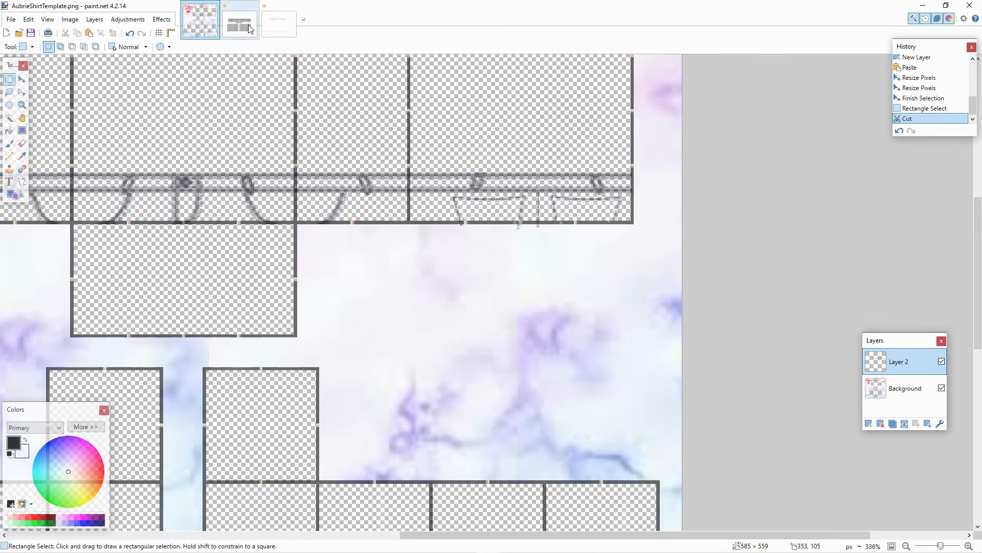
- Add another layer and select a full-width area of about 585 × 299 pixels from the waistband down to the hem
{"action": "scroll", "coordinate": [297, 86], "scroll_direction": "down", "scroll_amount": 3}
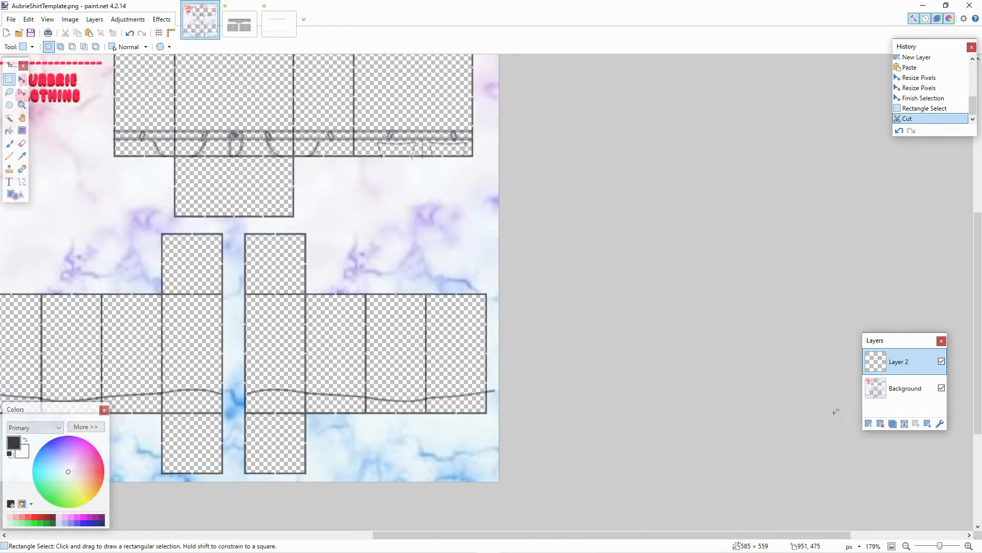
{"action": "scroll", "coordinate": [859, 429], "scroll_direction": "left", "scroll_amount": 4}
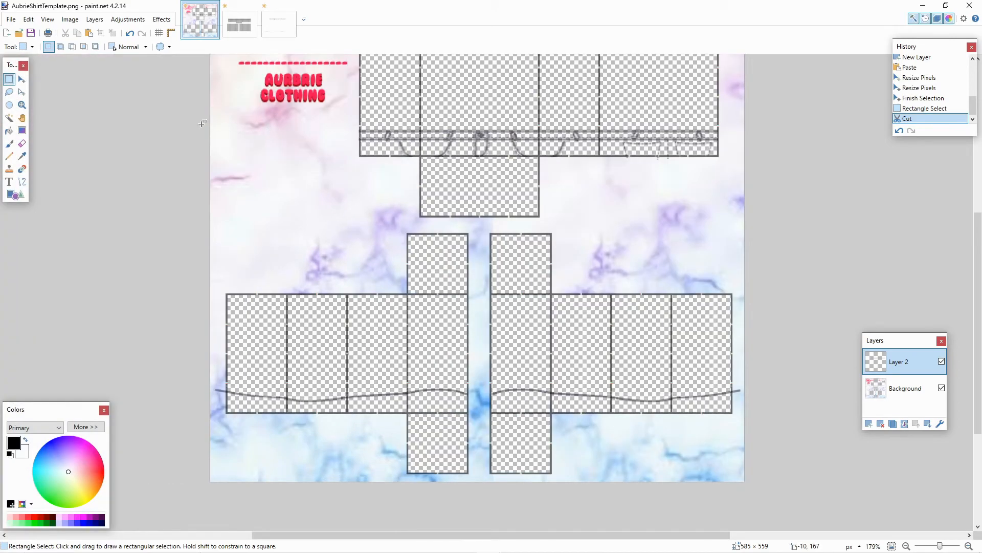
{"action": "left_click", "coordinate": [869, 425]}
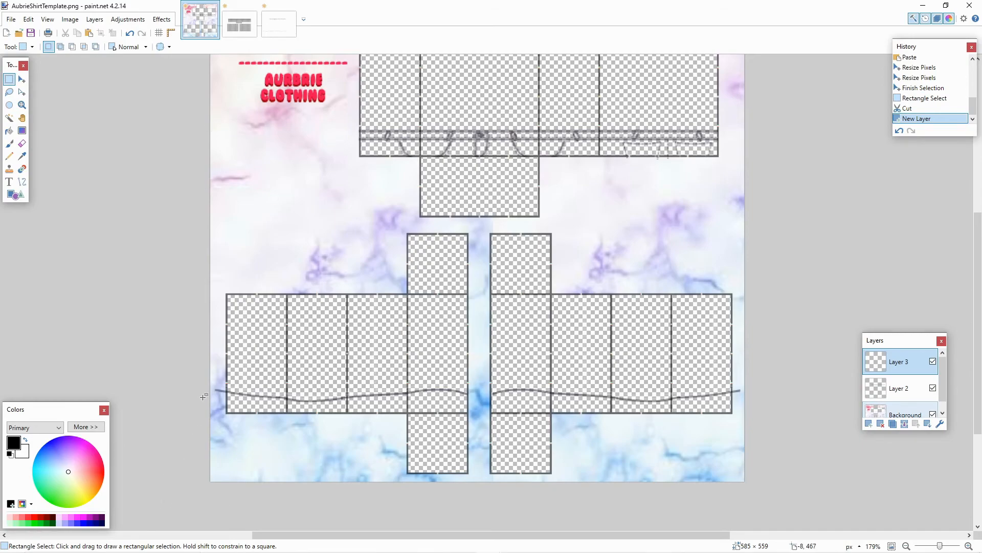
{"action": "left_click_drag", "start_coordinate": [210, 403], "coordinate": [748, 244]}
{"action": "scroll", "coordinate": [752, 266], "scroll_direction": "up", "scroll_amount": 2}
{"action": "scroll", "coordinate": [745, 269], "scroll_direction": "up", "scroll_amount": 2}
{"action": "scroll", "coordinate": [744, 269], "scroll_direction": "up", "scroll_amount": 2}
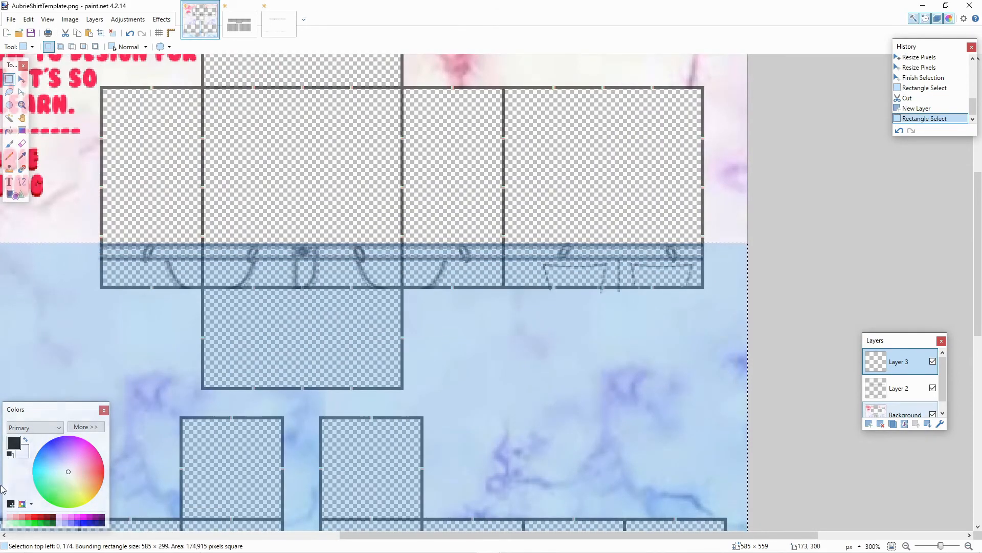
- Fill the selection on Layer 3 with blue 2B2B96 and move that layer below the Background layer
{"action": "left_click", "coordinate": [82, 427]}
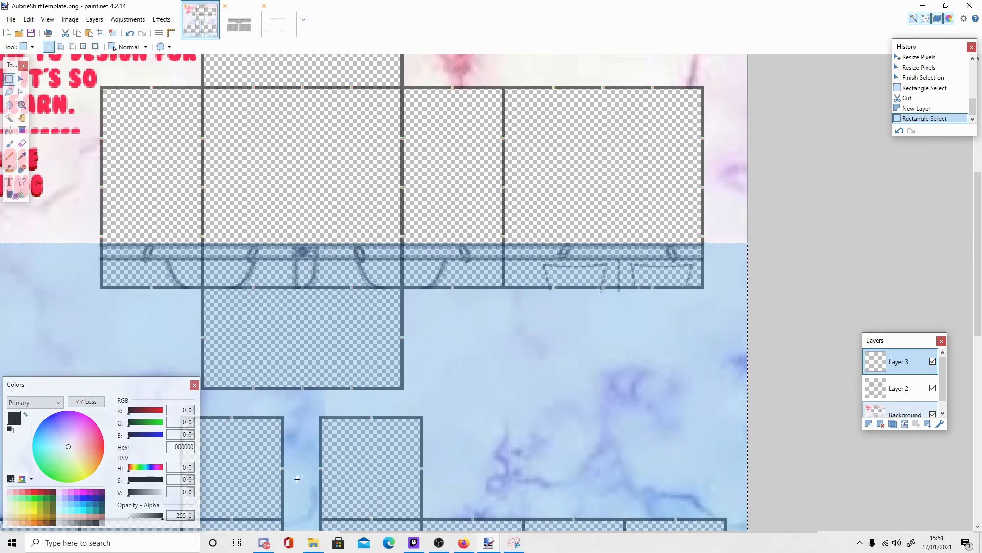
{"action": "left_click", "coordinate": [156, 468]}
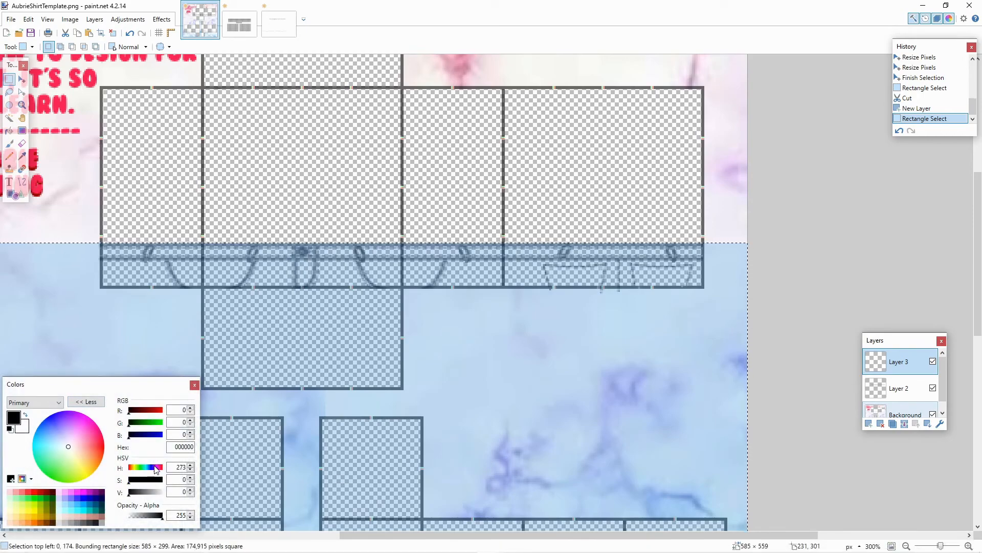
{"action": "left_click", "coordinate": [151, 468]}
{"action": "mouse_move", "coordinate": [144, 493]}
{"action": "left_mouse_down"}
{"action": "mouse_move", "coordinate": [143, 479]}
{"action": "mouse_move", "coordinate": [153, 480]}
{"action": "left_mouse_up"}
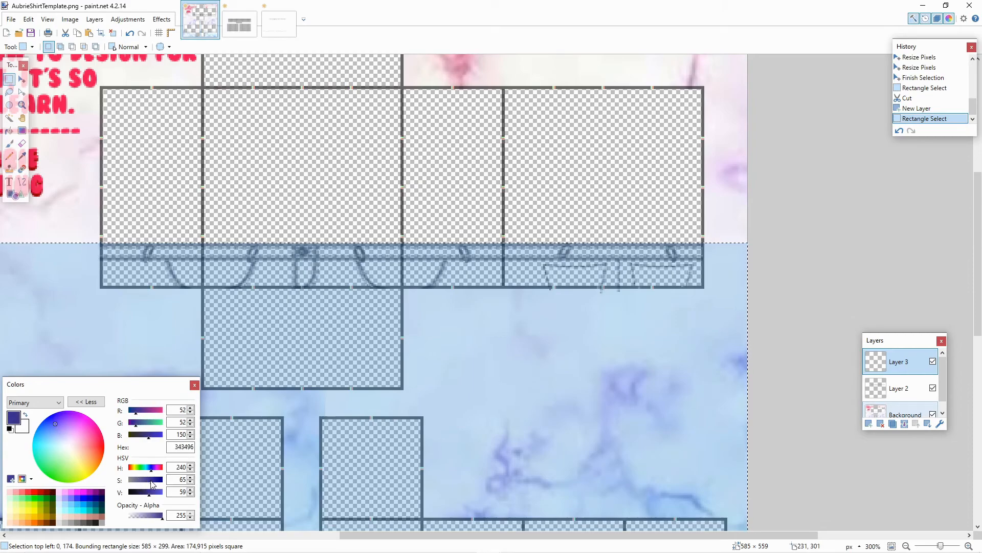
{"action": "left_click", "coordinate": [9, 131]}
{"action": "left_click", "coordinate": [254, 282]}
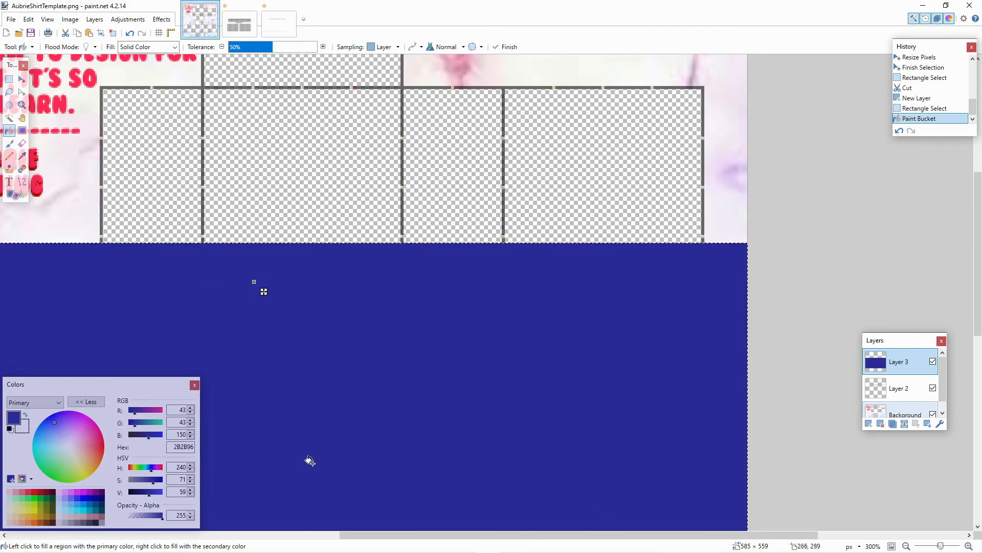
{"action": "left_click_drag", "start_coordinate": [897, 361], "coordinate": [899, 405]}
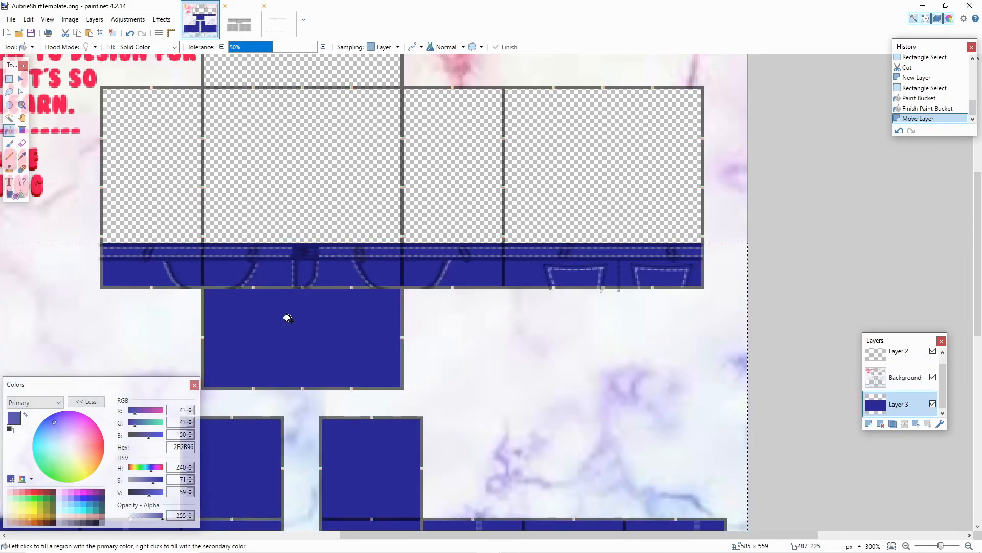
- Try refilling the jeans area with the darker navy 12123F and undo that fill
{"action": "scroll", "coordinate": [288, 319], "scroll_direction": "down", "scroll_amount": 1}
{"action": "left_click_drag", "start_coordinate": [152, 496], "coordinate": [137, 495]}
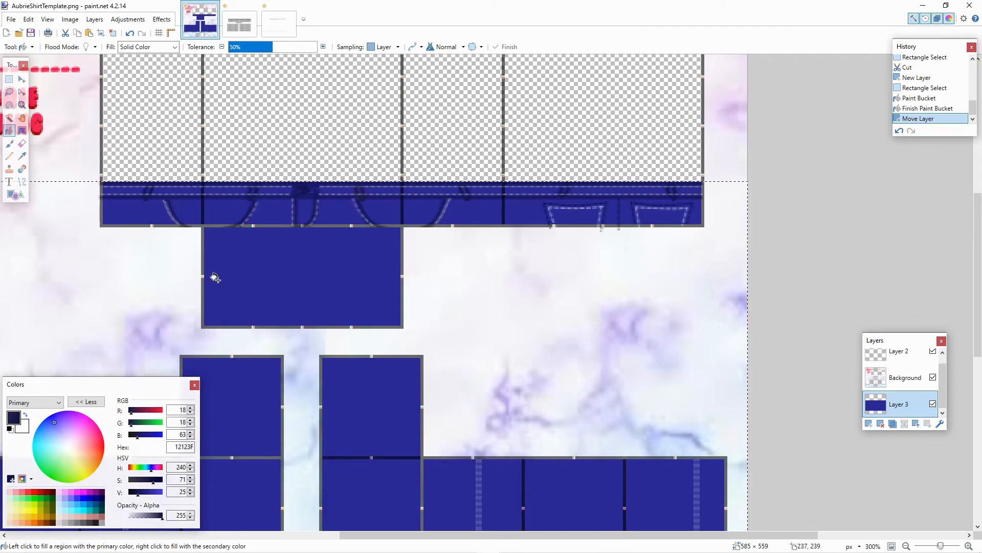
{"action": "left_click", "coordinate": [209, 280]}
{"action": "key", "text": "super+x"}
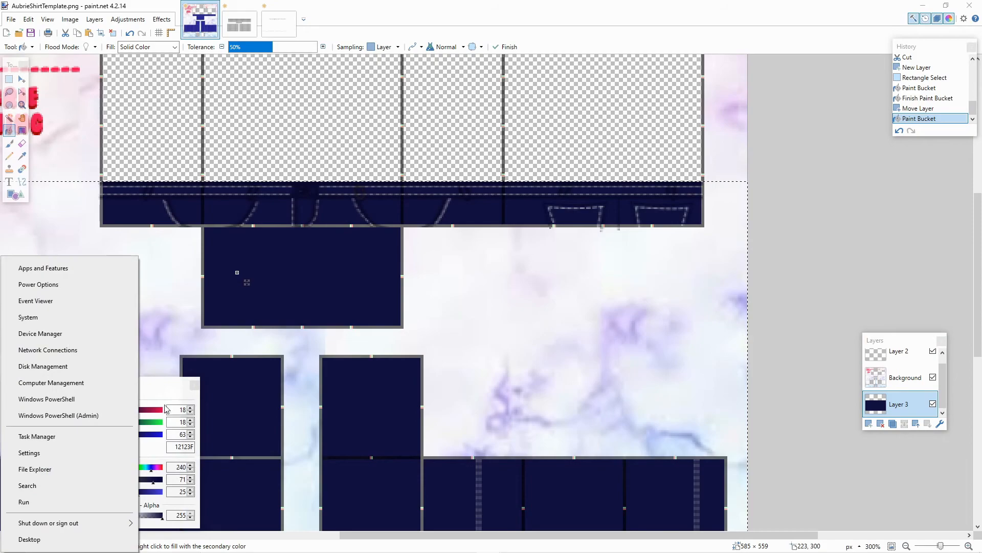
{"action": "left_click", "coordinate": [153, 390]}
{"action": "key", "text": "ctrl+z"}
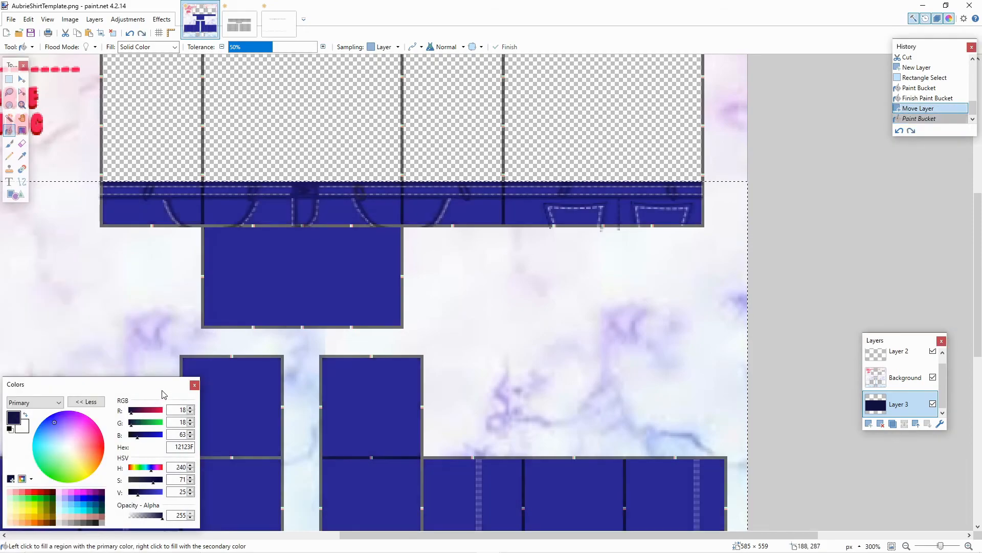
- Refill the jeans area on Layer 3 with navy 1E1E68
{"action": "left_click_drag", "start_coordinate": [139, 492], "coordinate": [143, 491]}
{"action": "left_click", "coordinate": [287, 320]}
{"action": "scroll", "coordinate": [307, 302], "scroll_direction": "down", "scroll_amount": 3}
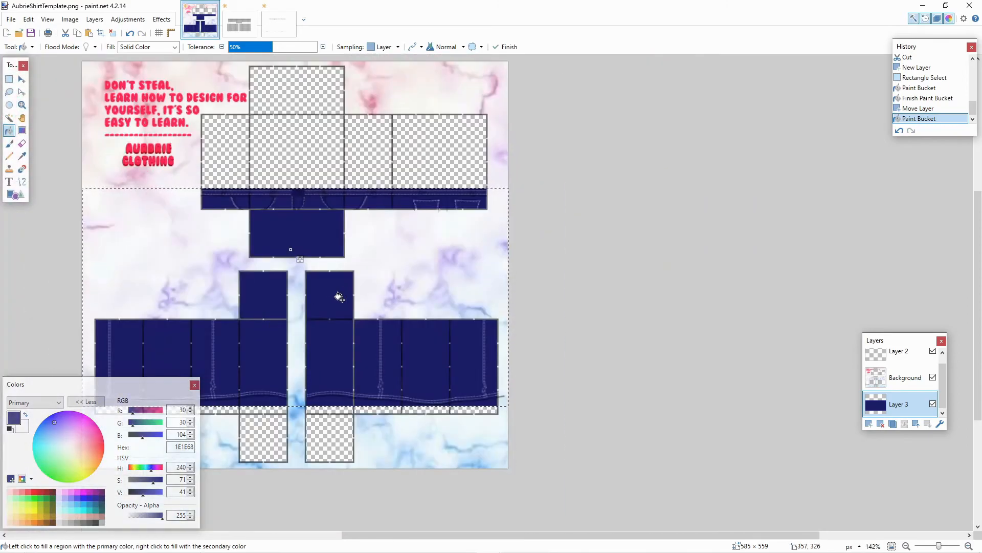
{"action": "key", "text": "Return"}
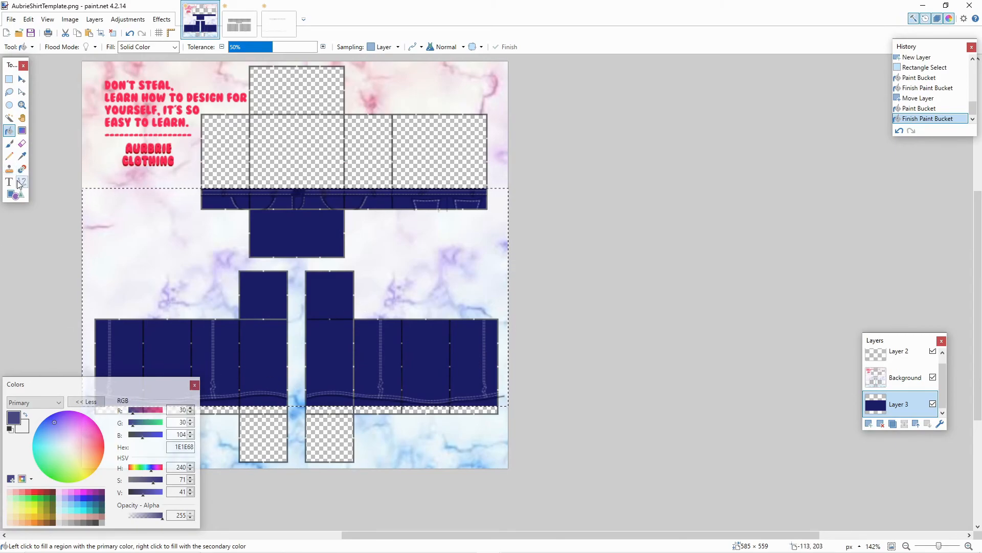
- Erase the navy fill below the curved hem line on Layer 3 using a brush width of 10 and 100% hardness
{"action": "left_click", "coordinate": [22, 144]}
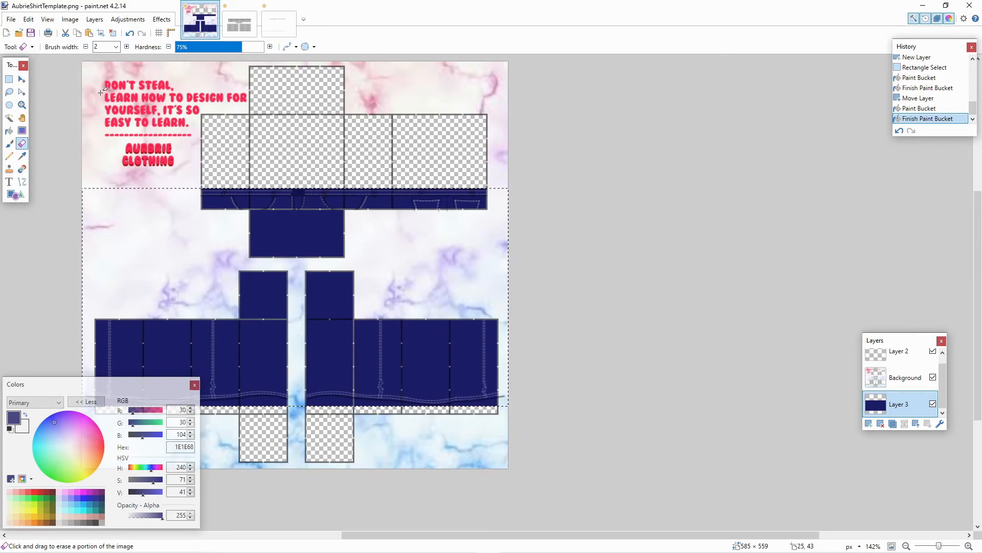
{"action": "scroll", "coordinate": [104, 117], "scroll_direction": "down", "scroll_amount": 2}
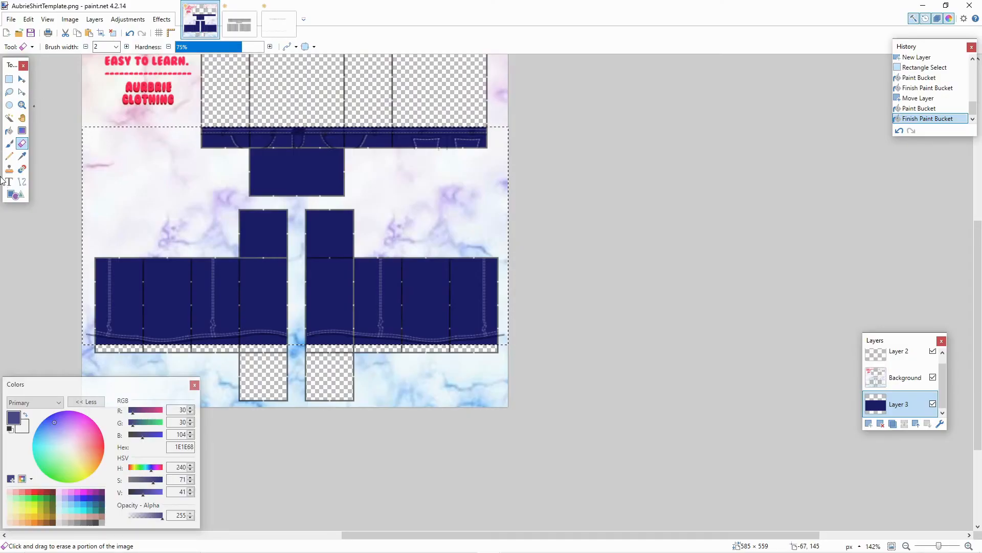
{"action": "scroll", "coordinate": [179, 307], "scroll_direction": "up", "scroll_amount": 5}
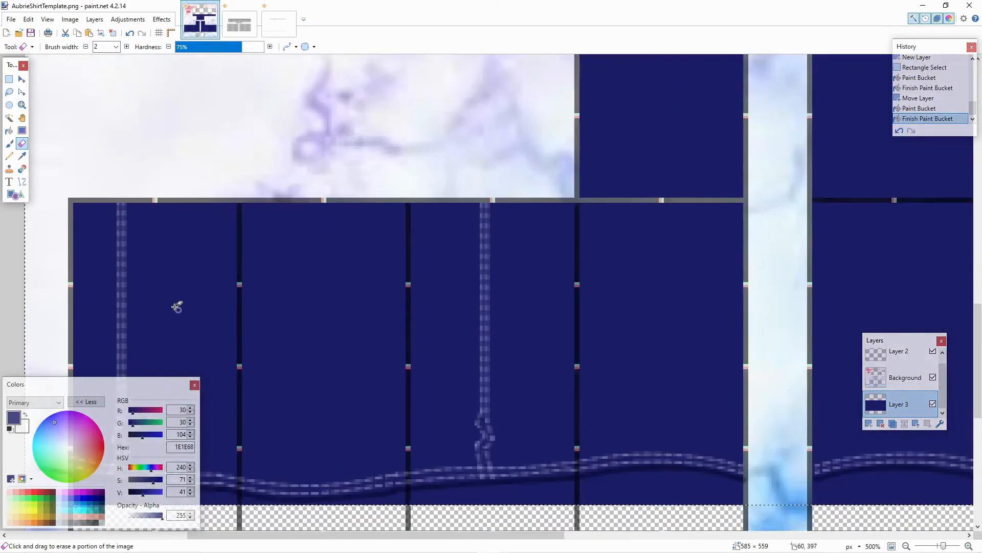
{"action": "left_click", "coordinate": [116, 47]}
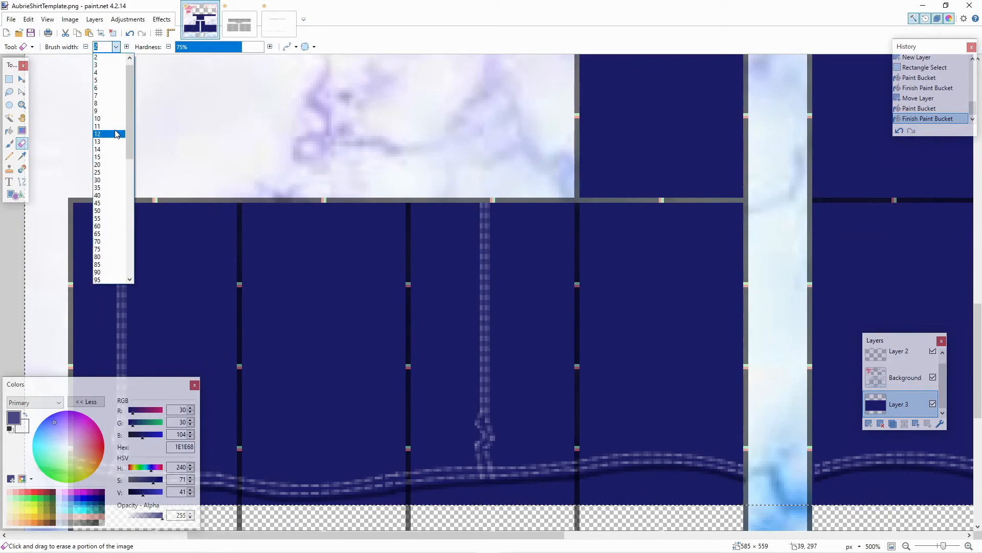
{"action": "left_click", "coordinate": [114, 119]}
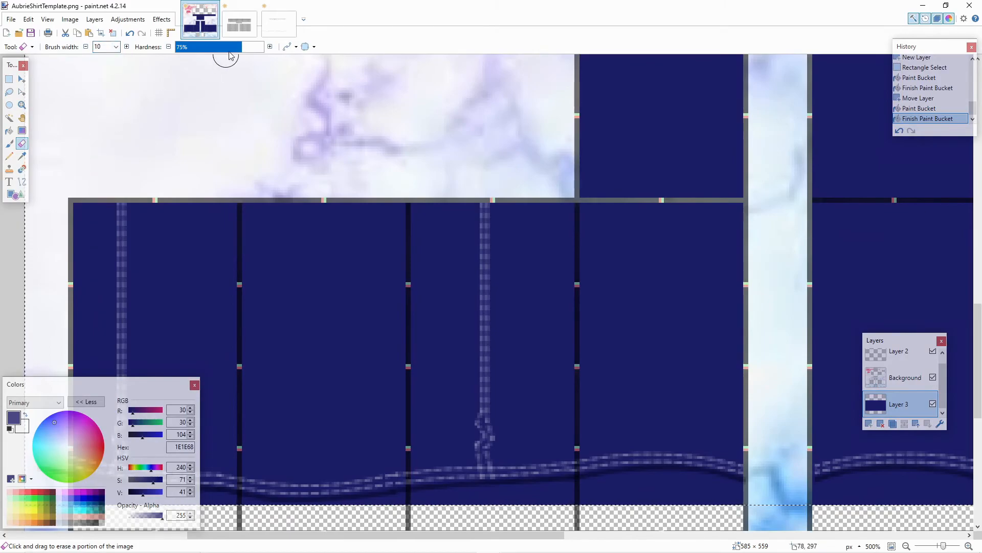
{"action": "left_click_drag", "start_coordinate": [241, 51], "coordinate": [268, 50]}
{"action": "scroll", "coordinate": [318, 369], "scroll_direction": "up", "scroll_amount": 5}
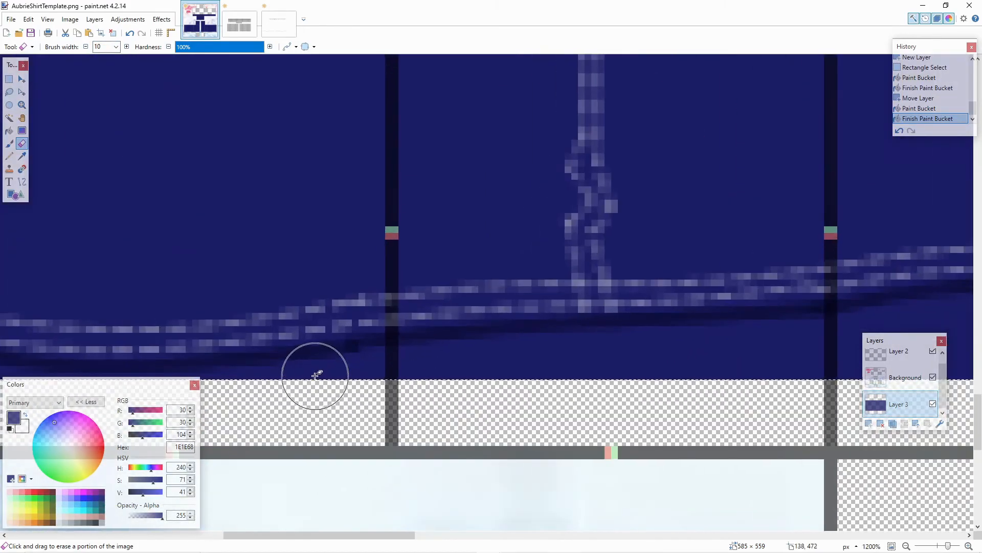
{"action": "left_click_drag", "start_coordinate": [330, 383], "coordinate": [399, 381]}
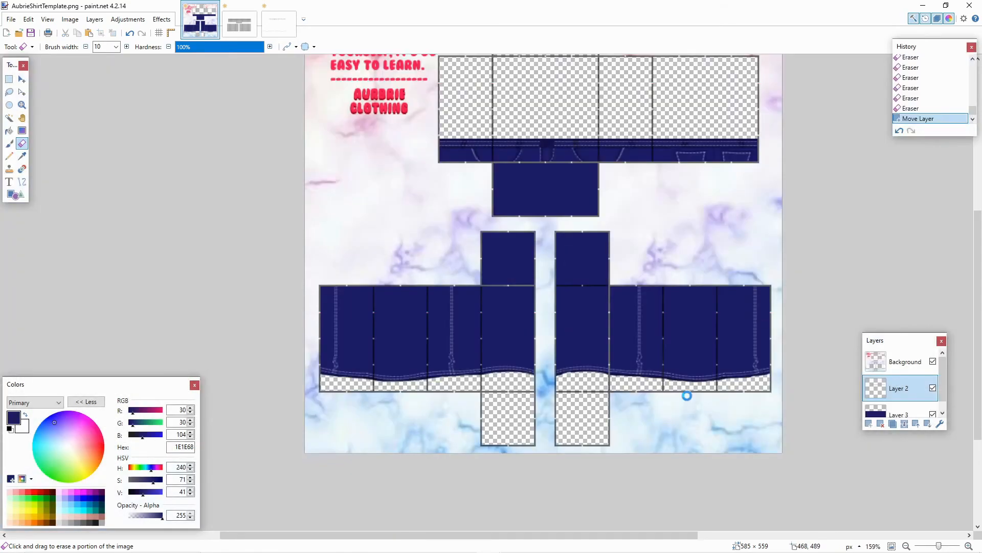
{"action": "key", "text": "F4"}
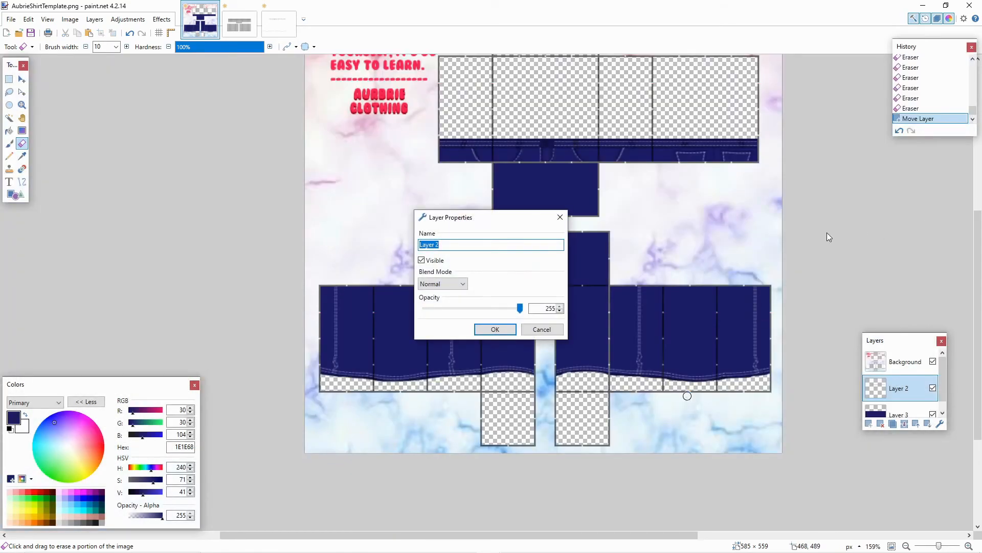
{"action": "left_click", "coordinate": [542, 329]}
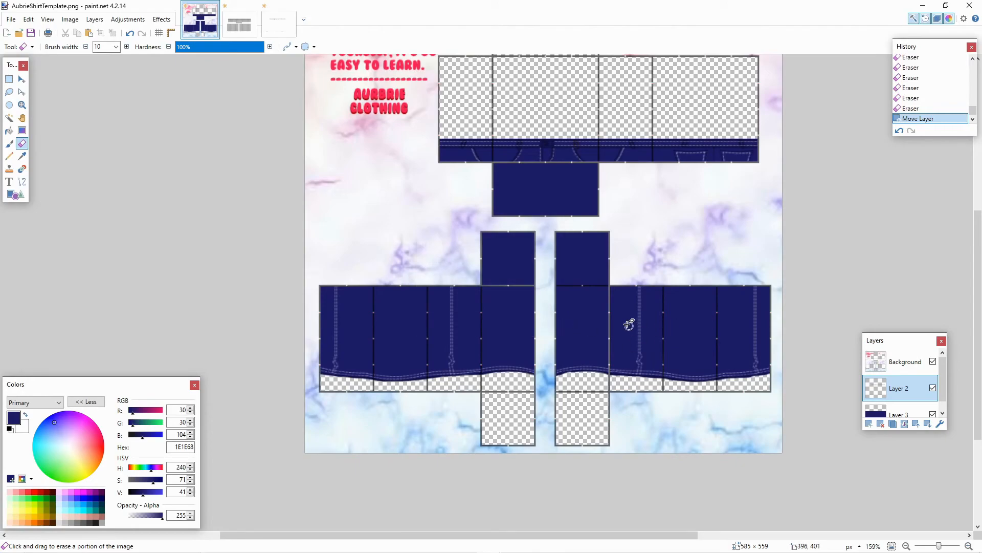
{"action": "scroll", "coordinate": [623, 320], "scroll_direction": "up", "scroll_amount": 2}
{"action": "scroll", "coordinate": [618, 326], "scroll_direction": "down", "scroll_amount": 4}
{"action": "scroll", "coordinate": [619, 326], "scroll_direction": "up", "scroll_amount": 2}
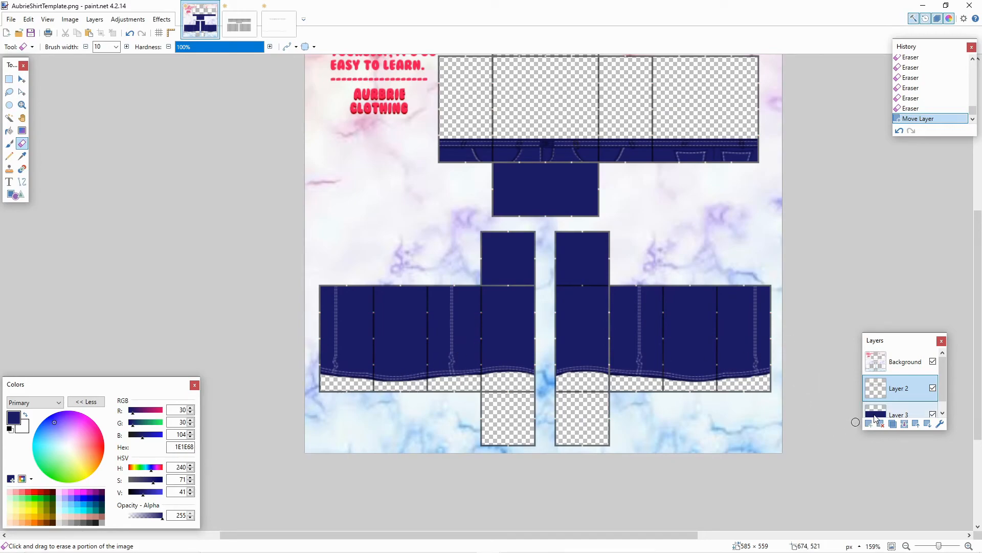
- Copy the denim texture from the untitled image and paste it into a new layer above Layer 2 of AubrieShirtTemplate
{"action": "left_click", "coordinate": [238, 23]}
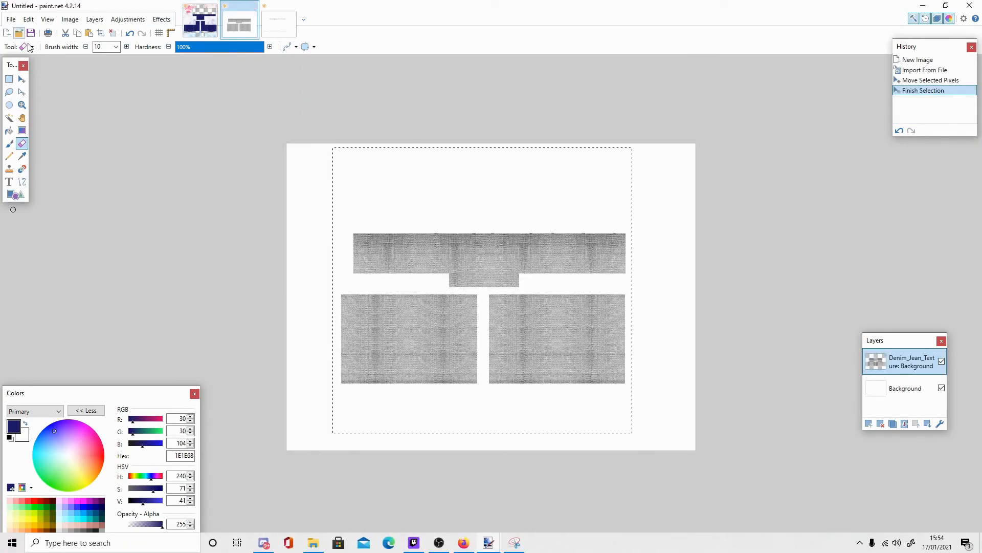
{"action": "left_click", "coordinate": [22, 80]}
{"action": "mouse_move", "coordinate": [432, 240]}
{"action": "left_mouse_down"}
{"action": "mouse_move", "coordinate": [445, 234]}
{"action": "mouse_move", "coordinate": [431, 232]}
{"action": "left_mouse_up"}
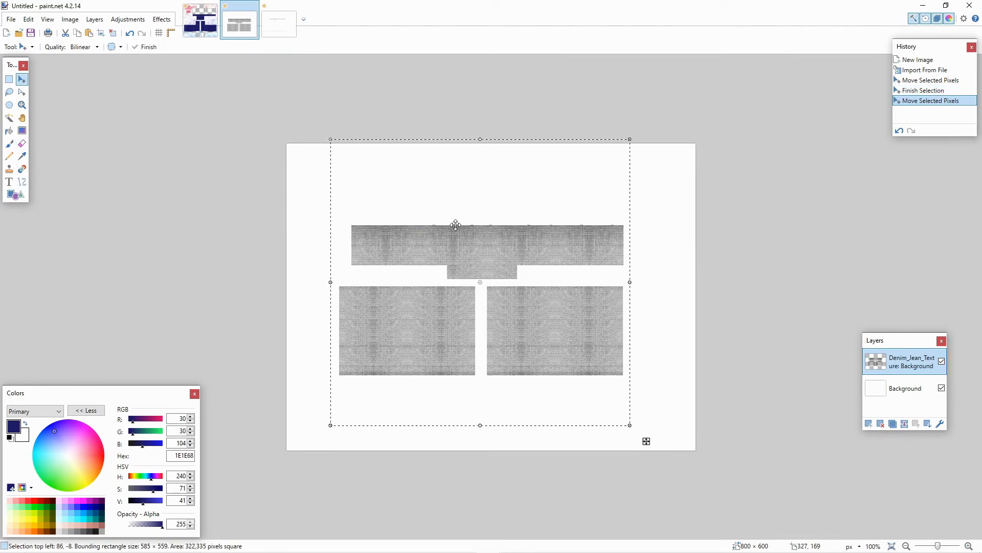
{"action": "left_click", "coordinate": [215, 24]}
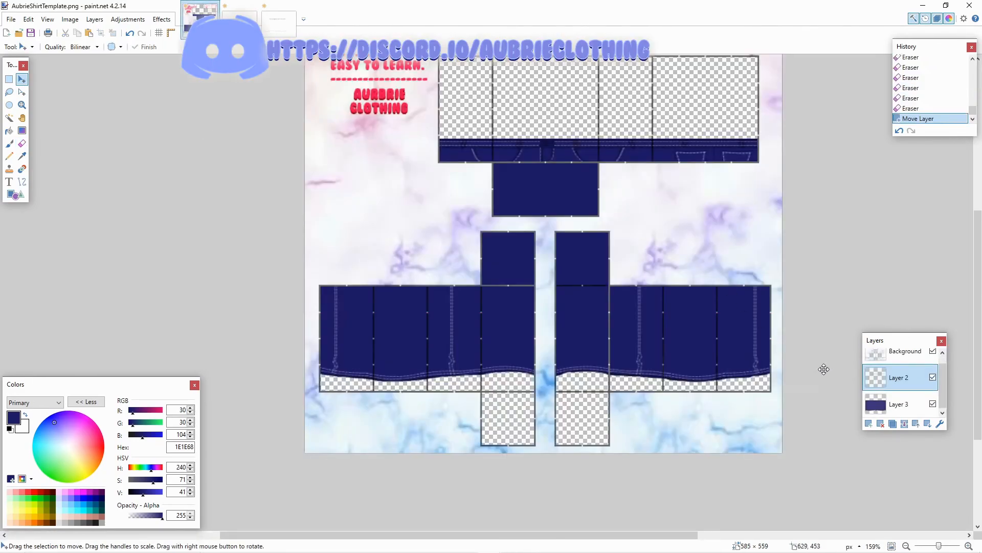
{"action": "left_click", "coordinate": [869, 424]}
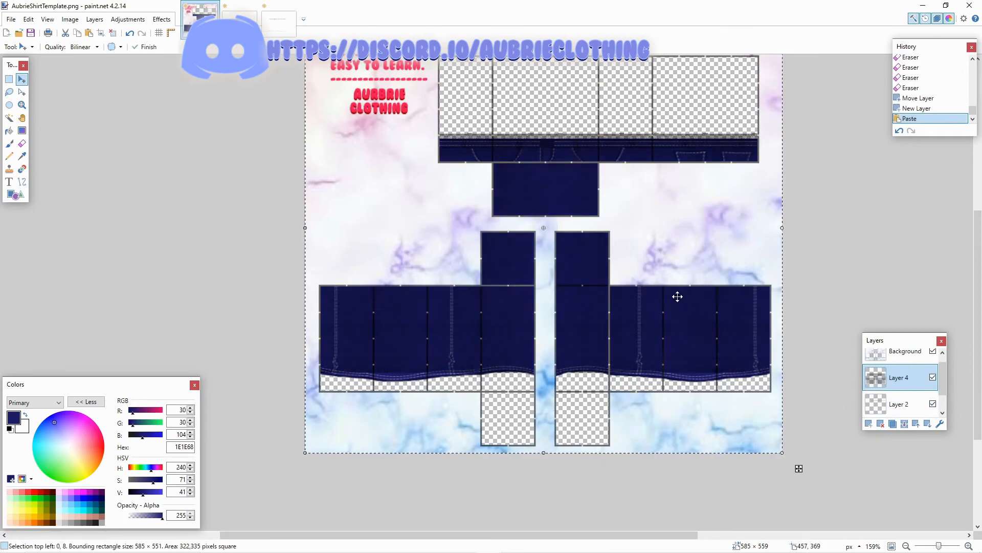
{"action": "key", "text": "ctrl+v"}
- Cut away the strip of denim texture that sticks out above the waistband on Layer 4
{"action": "scroll", "coordinate": [591, 265], "scroll_direction": "up", "scroll_amount": 3}
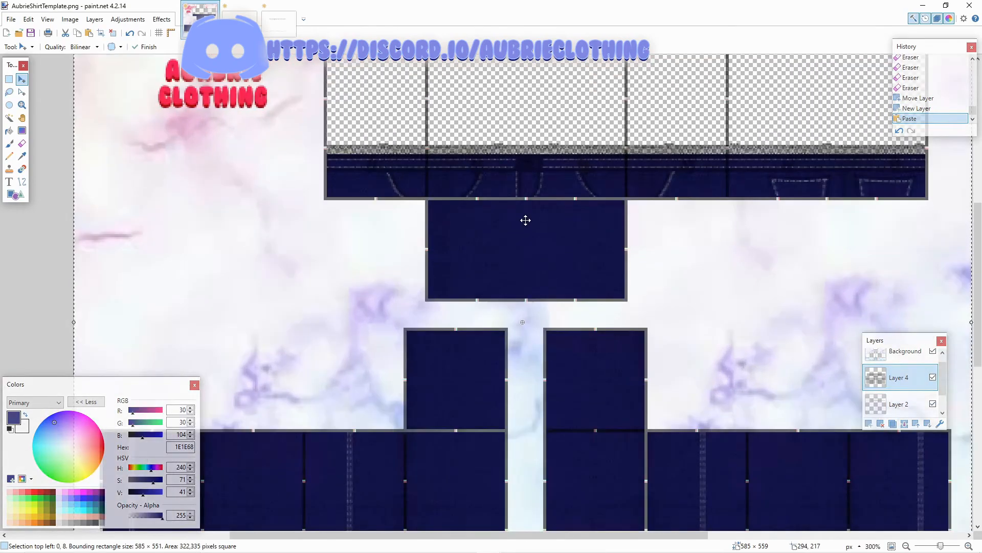
{"action": "scroll", "coordinate": [511, 176], "scroll_direction": "up", "scroll_amount": 2}
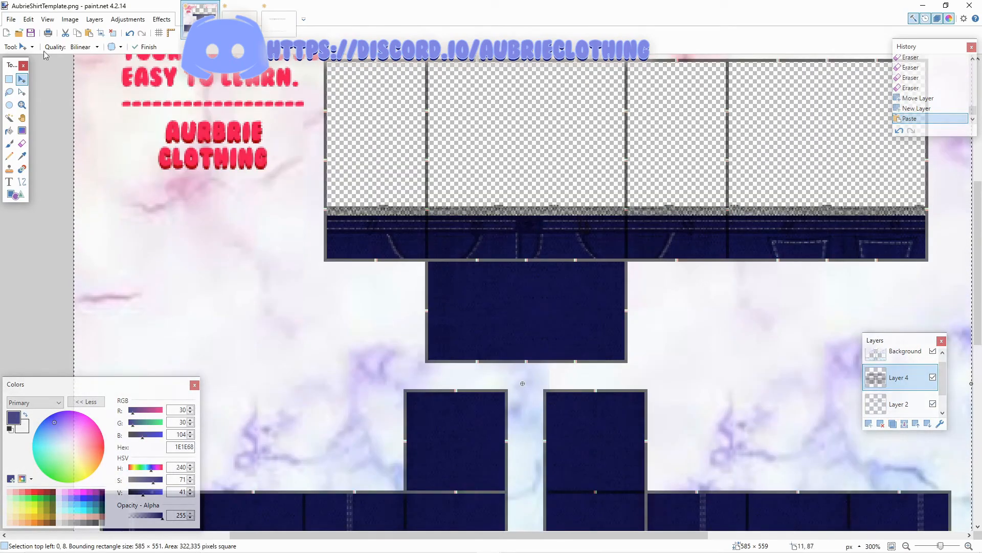
{"action": "left_click", "coordinate": [9, 80]}
{"action": "left_click_drag", "start_coordinate": [305, 163], "coordinate": [949, 206]}
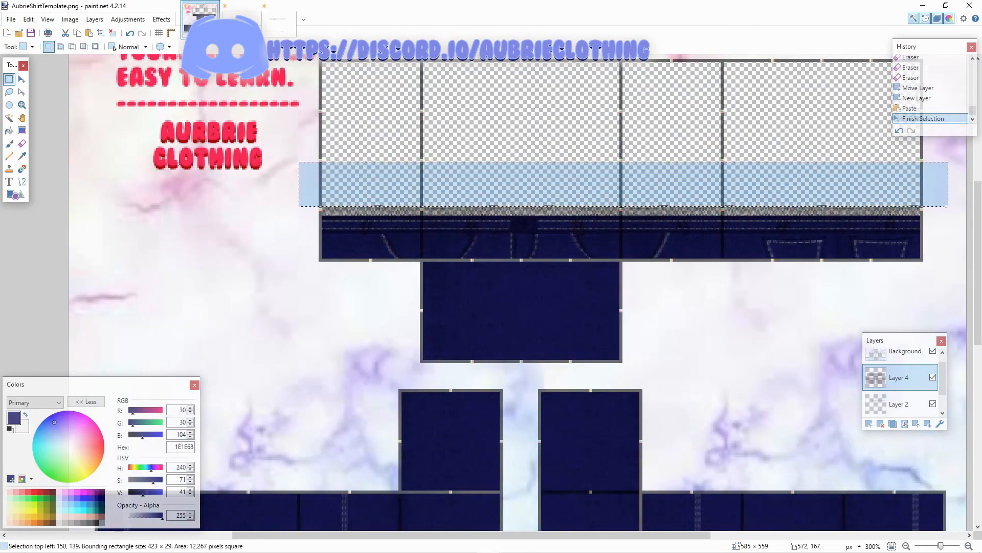
{"action": "left_click_drag", "start_coordinate": [285, 151], "coordinate": [948, 220]}
{"action": "key", "text": "ctrl+x"}
{"action": "scroll", "coordinate": [848, 325], "scroll_direction": "down", "scroll_amount": 4}
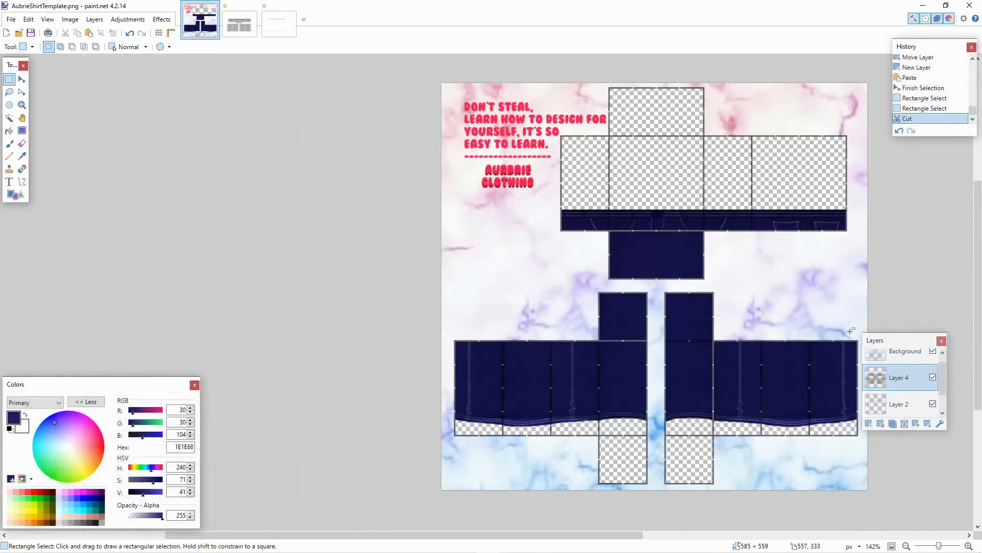
- Change the blend mode of Layer 4 to Overlay
{"action": "double_click", "coordinate": [880, 386]}
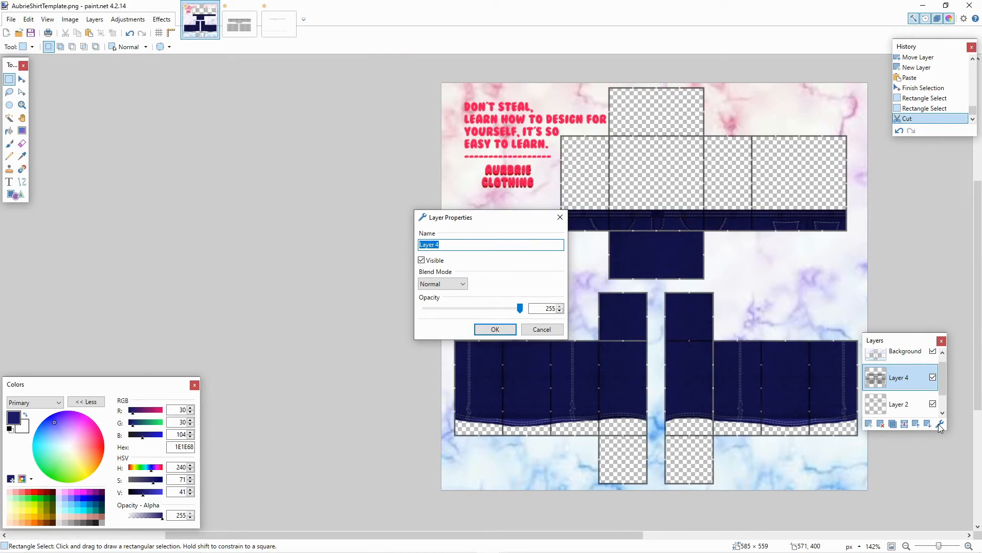
{"action": "left_click", "coordinate": [440, 284]}
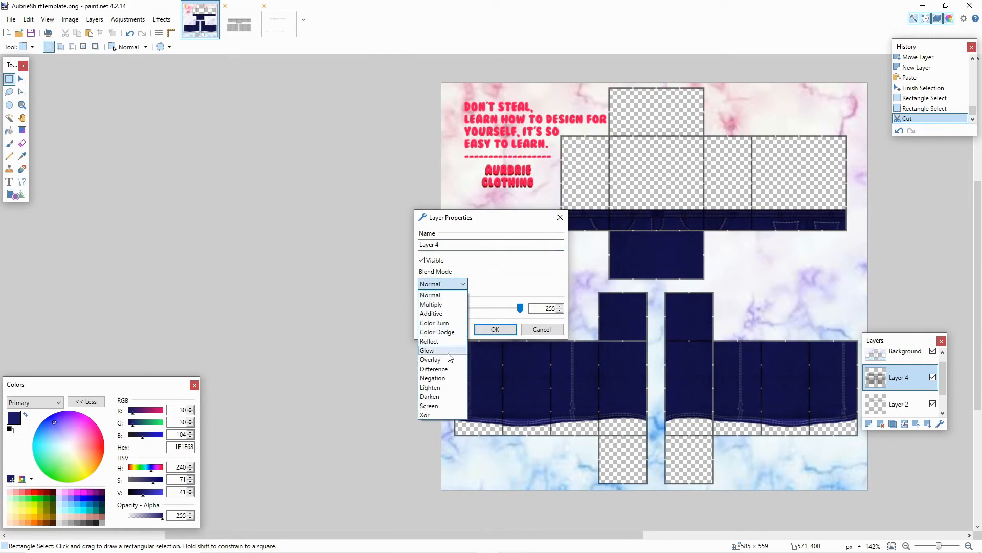
{"action": "left_click", "coordinate": [446, 360]}
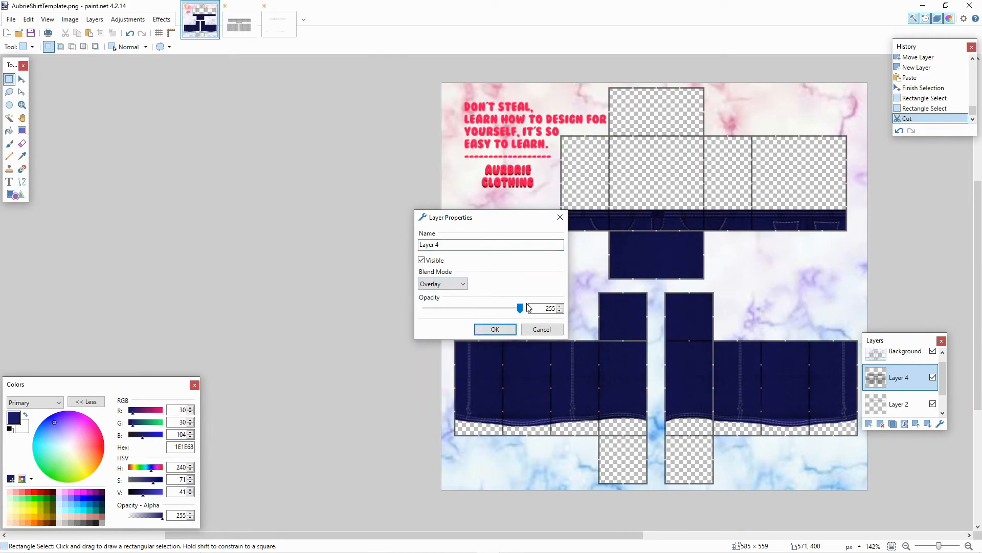
{"action": "left_click", "coordinate": [496, 329]}
- Examine how the denim texture covers the waistband, the legs and the curved hem of the jeans
{"action": "scroll", "coordinate": [595, 429], "scroll_direction": "up", "scroll_amount": 2}
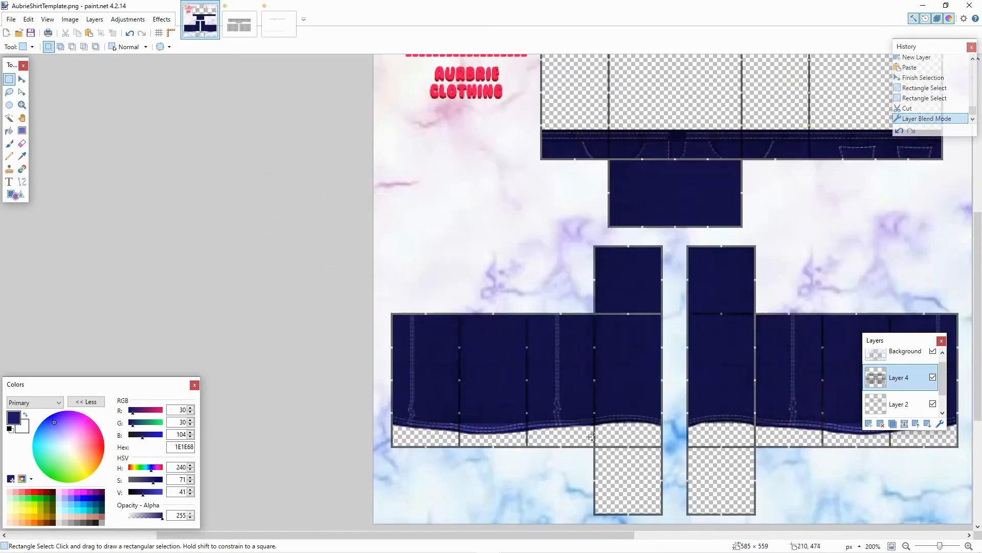
{"action": "scroll", "coordinate": [640, 371], "scroll_direction": "up", "scroll_amount": 1}
{"action": "scroll", "coordinate": [646, 367], "scroll_direction": "down", "scroll_amount": 1}
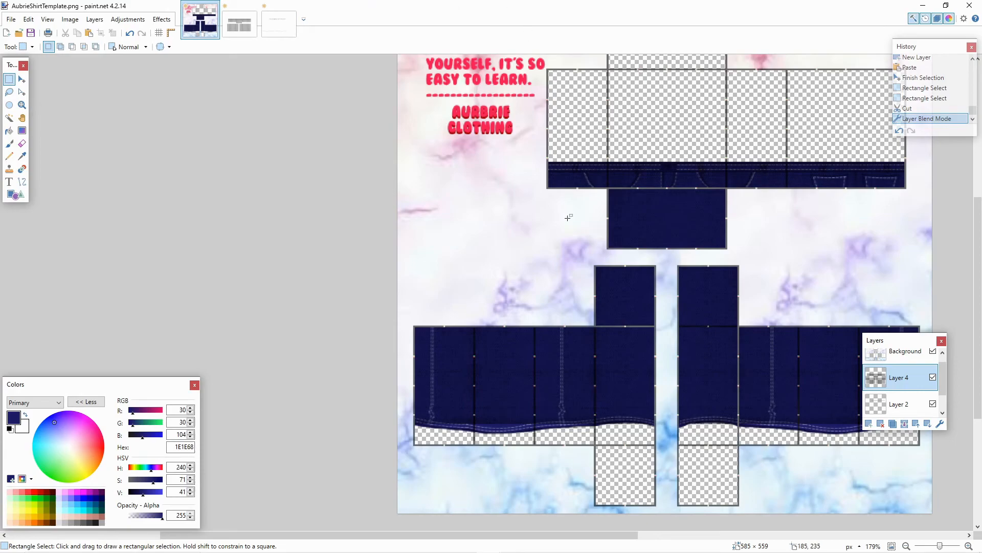
{"action": "scroll", "coordinate": [568, 217], "scroll_direction": "right", "scroll_amount": 3}
{"action": "scroll", "coordinate": [568, 217], "scroll_direction": "left", "scroll_amount": 1}
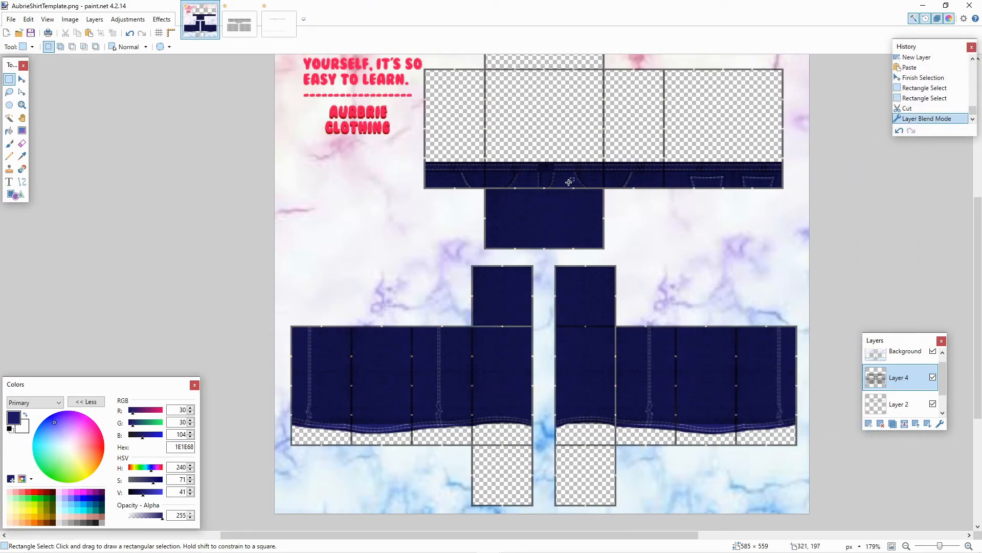
{"action": "scroll", "coordinate": [564, 126], "scroll_direction": "up", "scroll_amount": 2}
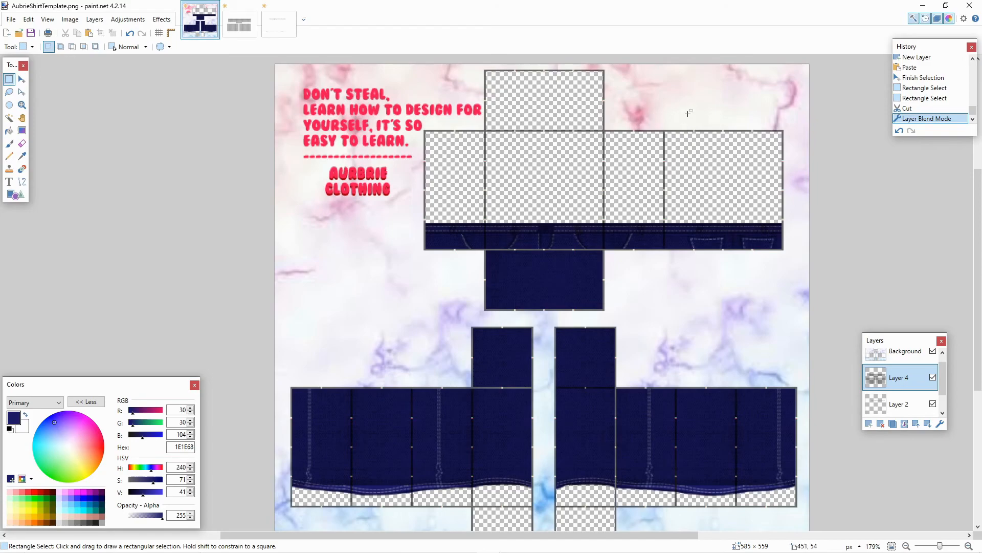
{"action": "scroll", "coordinate": [759, 235], "scroll_direction": "down", "scroll_amount": 4}
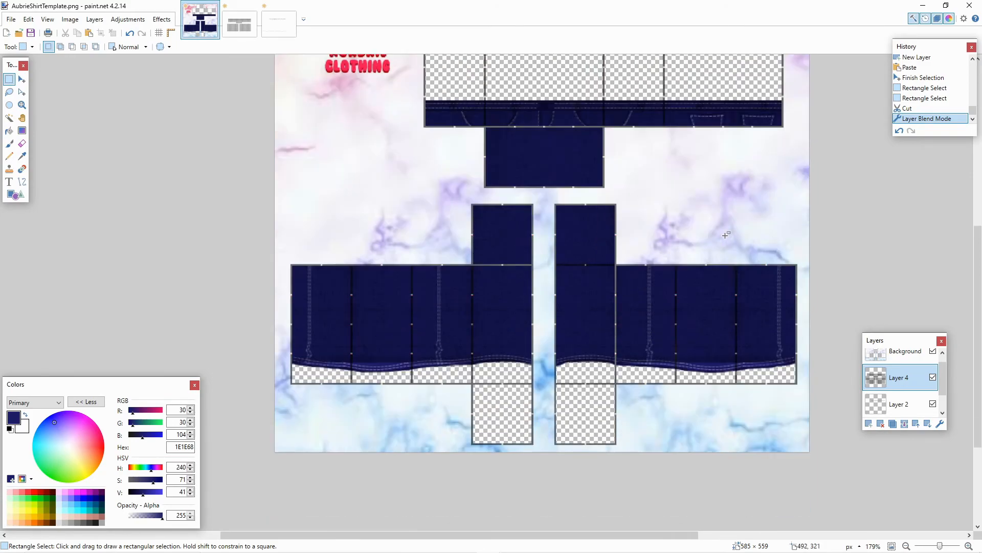
{"action": "scroll", "coordinate": [652, 344], "scroll_direction": "up", "scroll_amount": 2, "text": "ctrl"}
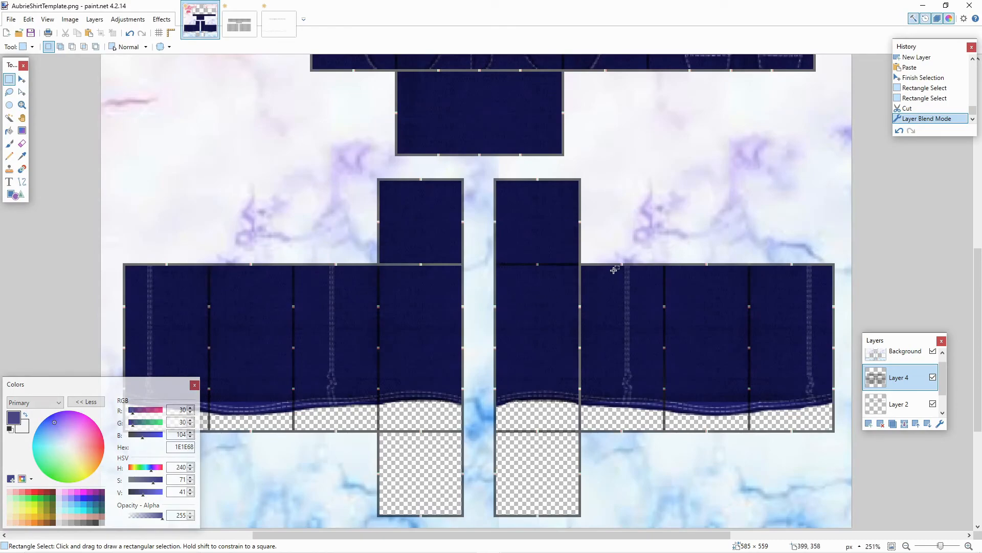
{"action": "scroll", "coordinate": [616, 268], "scroll_direction": "up", "scroll_amount": 2}
{"action": "scroll", "coordinate": [581, 234], "scroll_direction": "down", "scroll_amount": 4}
- Add a new layer above Layer 4 and name it LAwdjidad
{"action": "left_click", "coordinate": [933, 403]}
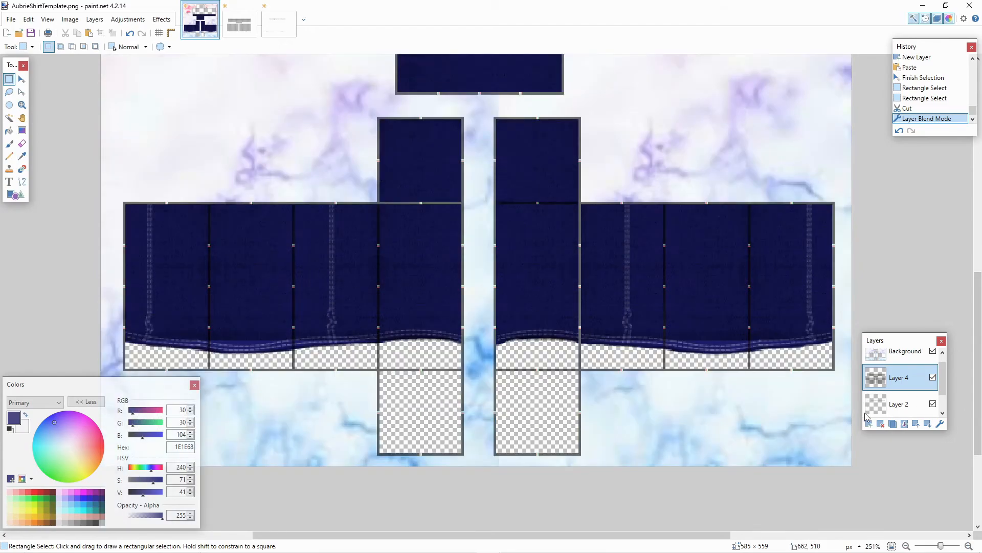
{"action": "left_click", "coordinate": [869, 424]}
{"action": "scroll", "coordinate": [484, 402], "scroll_direction": "up", "scroll_amount": 2}
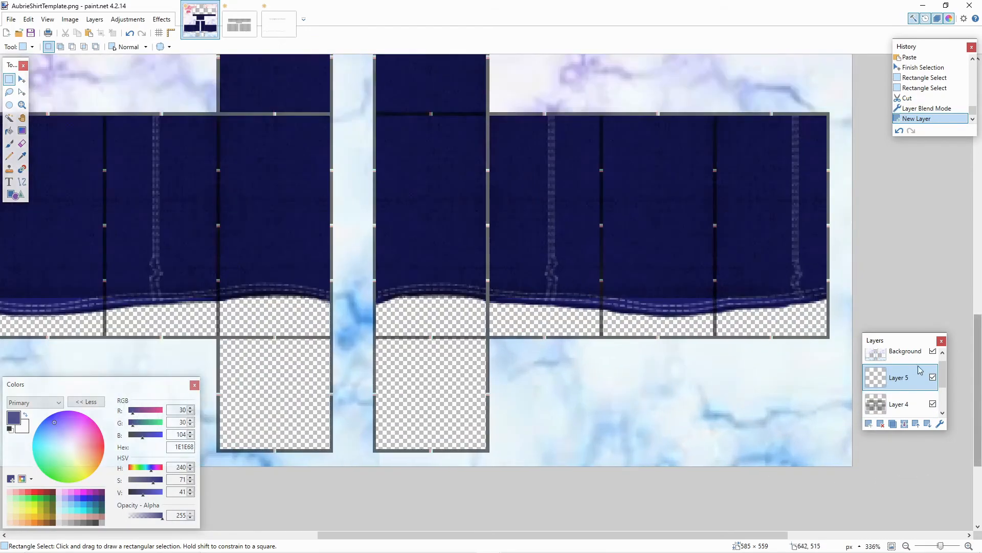
{"action": "double_click", "coordinate": [913, 391]}
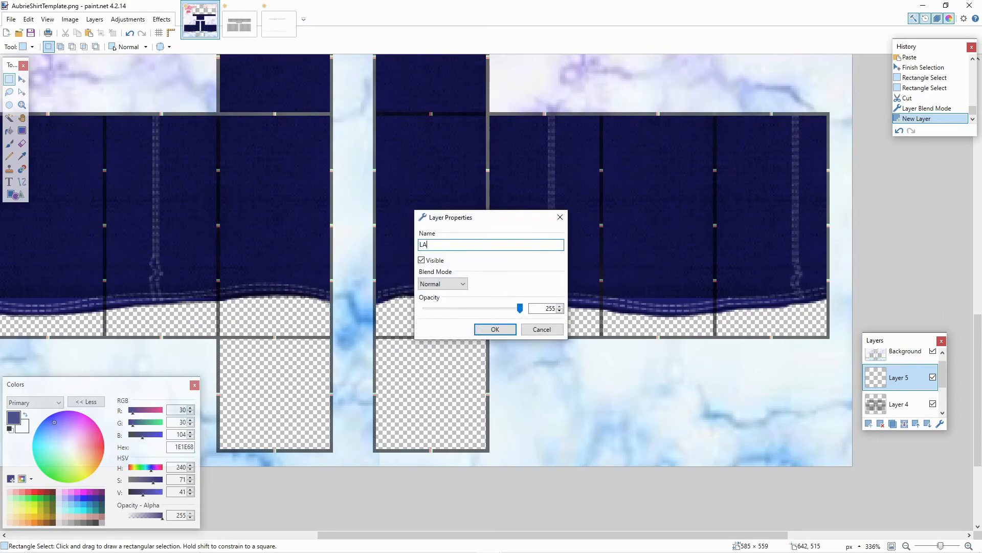
{"action": "key", "text": "Return"}
- Move the denim texture layer, Layer 4, below Layer 2 so that it sits directly above Layer 3
{"action": "scroll", "coordinate": [888, 379], "scroll_direction": "down", "scroll_amount": 2}
{"action": "left_click", "coordinate": [894, 408]}
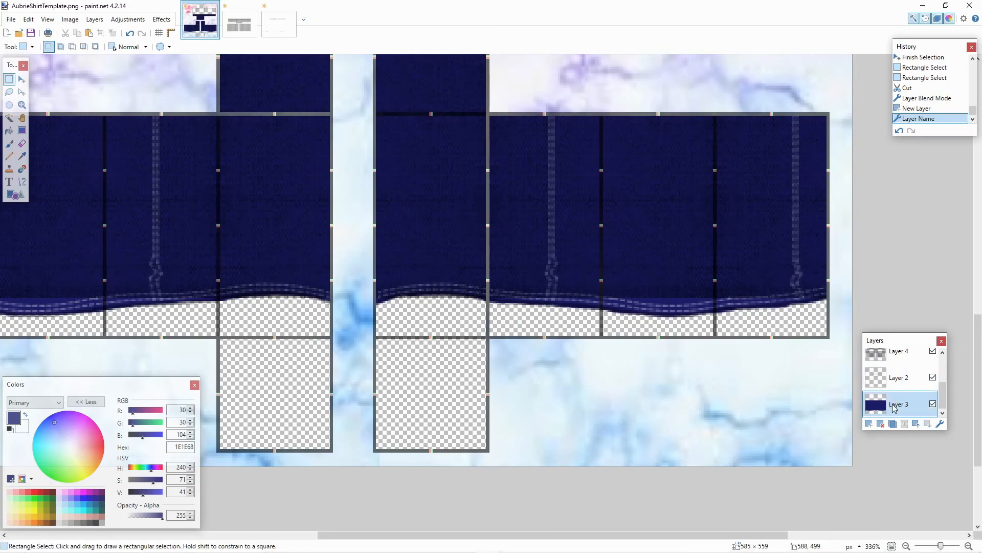
{"action": "scroll", "coordinate": [896, 407], "scroll_direction": "up", "scroll_amount": 3}
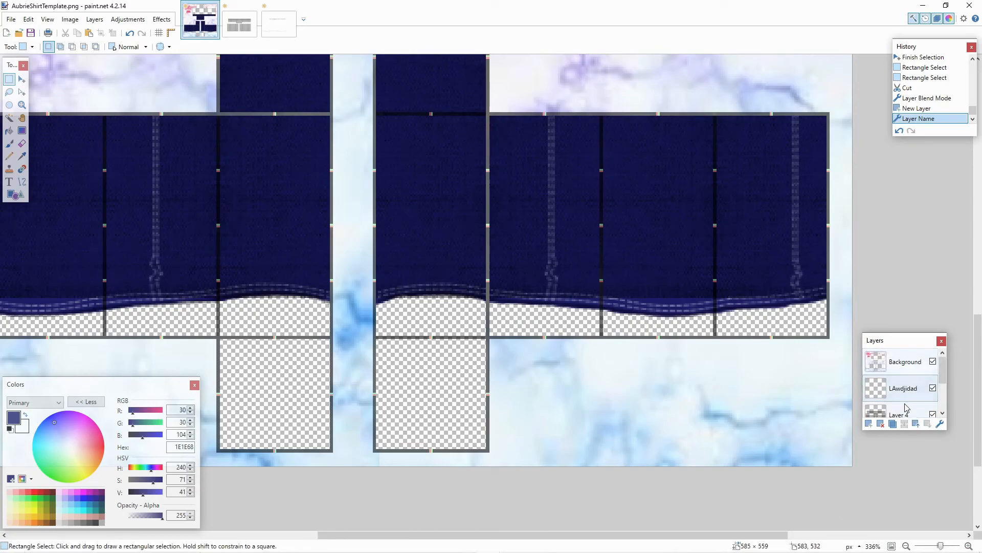
{"action": "scroll", "coordinate": [903, 399], "scroll_direction": "down", "scroll_amount": 3}
{"action": "left_click", "coordinate": [933, 352]}
{"action": "left_click", "coordinate": [933, 352]}
{"action": "left_click_drag", "start_coordinate": [911, 354], "coordinate": [918, 381]}
- Try merging Layer 4 down into Layer 3 and undo the merge
{"action": "left_click", "coordinate": [904, 424]}
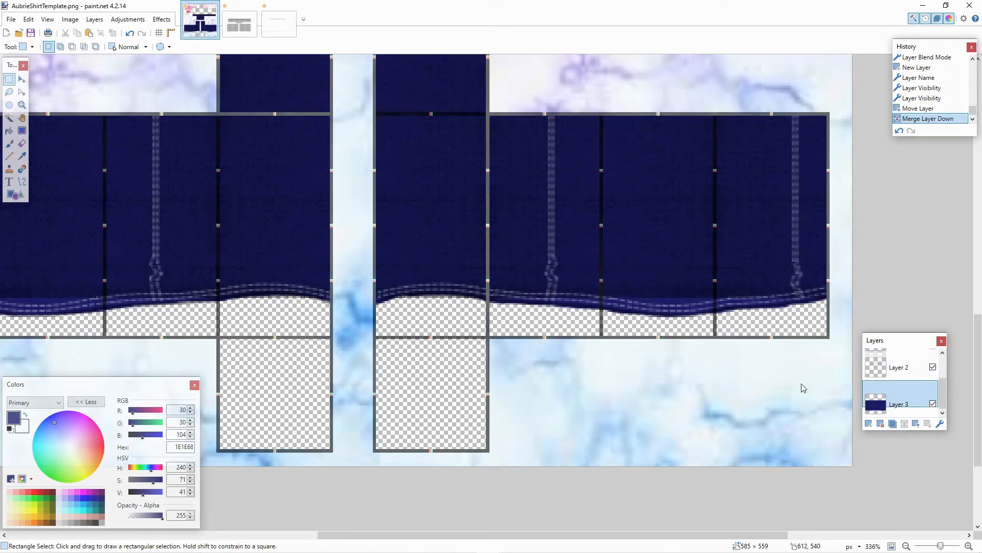
{"action": "scroll", "coordinate": [205, 168], "scroll_direction": "down", "scroll_amount": 3}
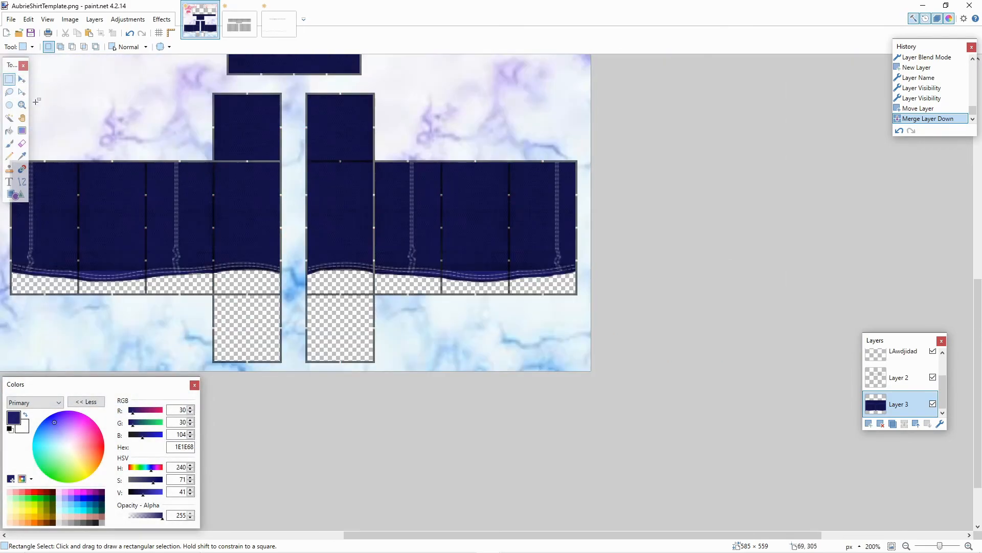
{"action": "key", "text": "m"}
{"action": "key", "text": "ctrl+z"}
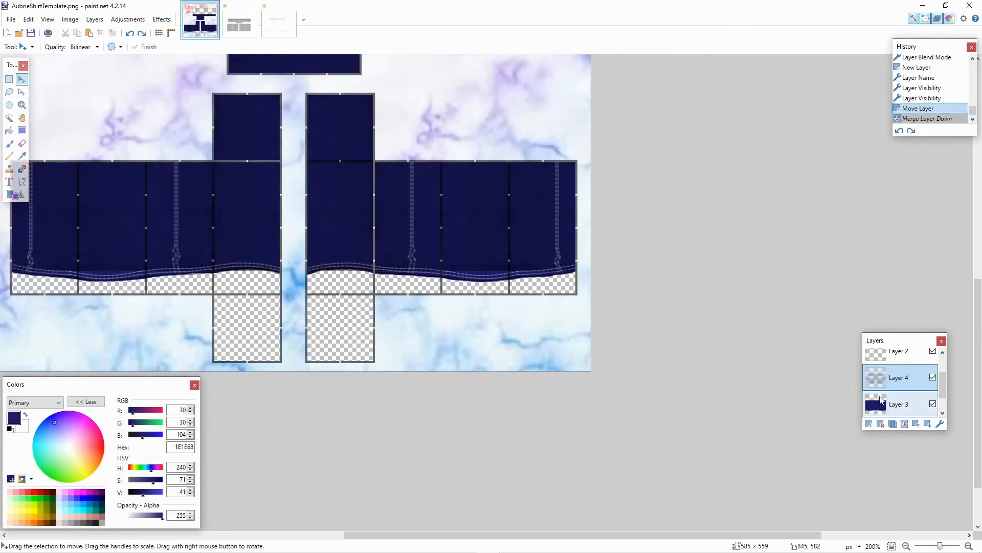
- Select all of Layer 4 and stretch the denim texture downward past the hem to 585 × 571 pixels
{"action": "key", "text": "ctrl+a"}
{"action": "left_click", "coordinate": [152, 131]}
{"action": "left_click_drag", "start_coordinate": [290, 373], "coordinate": [321, 384]}
- Erase the denim texture on Layer 4 that sticks out below the stitched hem of the right-hand leg panels, using the 10-pixel Eraser
{"action": "scroll", "coordinate": [608, 399], "scroll_direction": "up", "scroll_amount": 3}
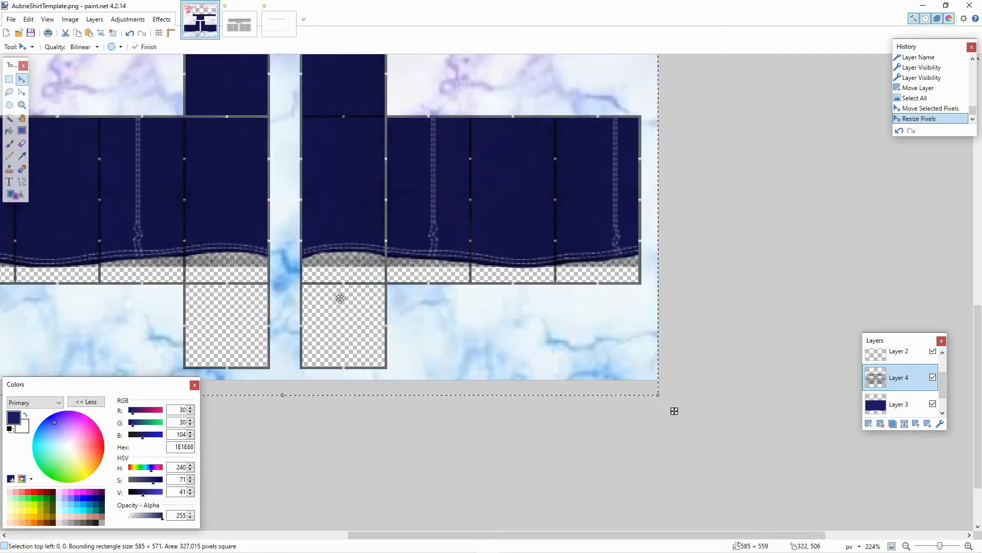
{"action": "scroll", "coordinate": [597, 253], "scroll_direction": "up", "scroll_amount": 5}
{"action": "scroll", "coordinate": [489, 278], "scroll_direction": "down", "scroll_amount": 3}
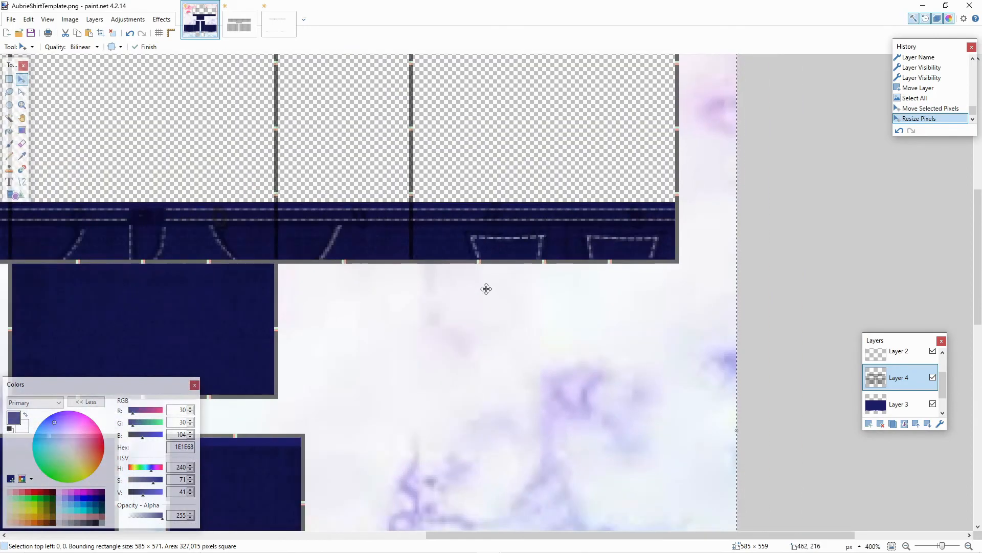
{"action": "scroll", "coordinate": [487, 290], "scroll_direction": "down", "scroll_amount": 7}
{"action": "scroll", "coordinate": [558, 328], "scroll_direction": "up", "scroll_amount": 3}
{"action": "scroll", "coordinate": [570, 333], "scroll_direction": "up", "scroll_amount": 5}
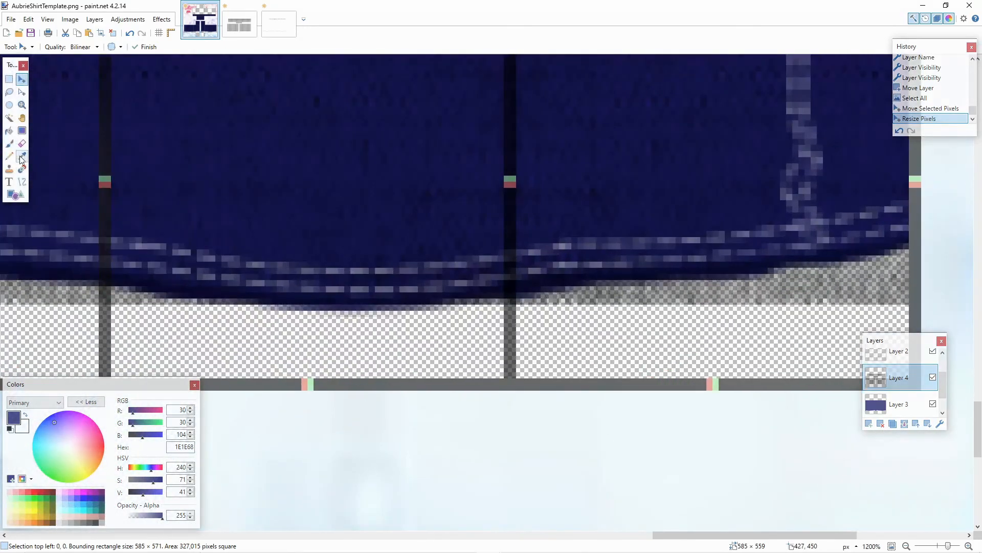
{"action": "left_click", "coordinate": [23, 144]}
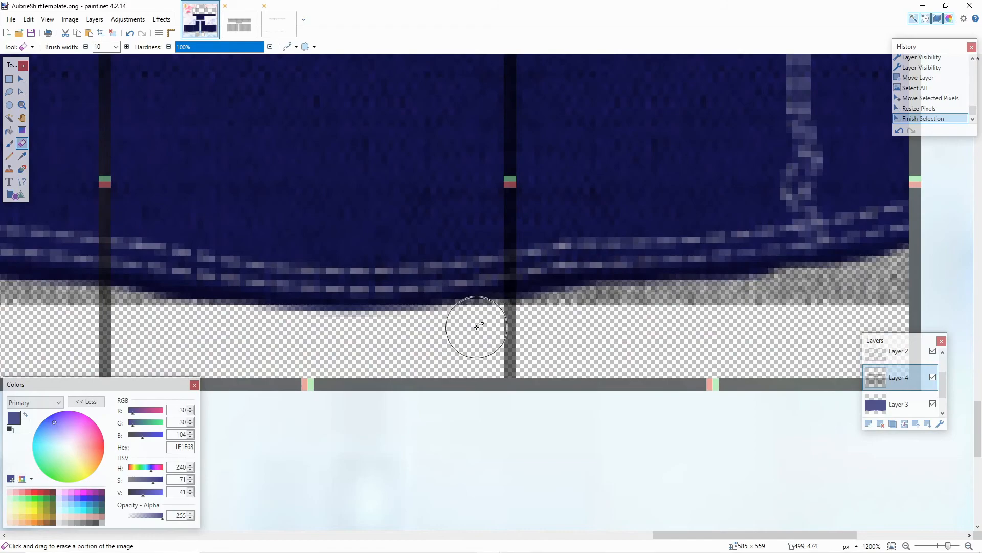
{"action": "mouse_move", "coordinate": [541, 329]}
{"action": "left_mouse_down"}
{"action": "mouse_move", "coordinate": [946, 275]}
{"action": "mouse_move", "coordinate": [853, 301]}
{"action": "mouse_move", "coordinate": [799, 292]}
{"action": "left_mouse_up"}
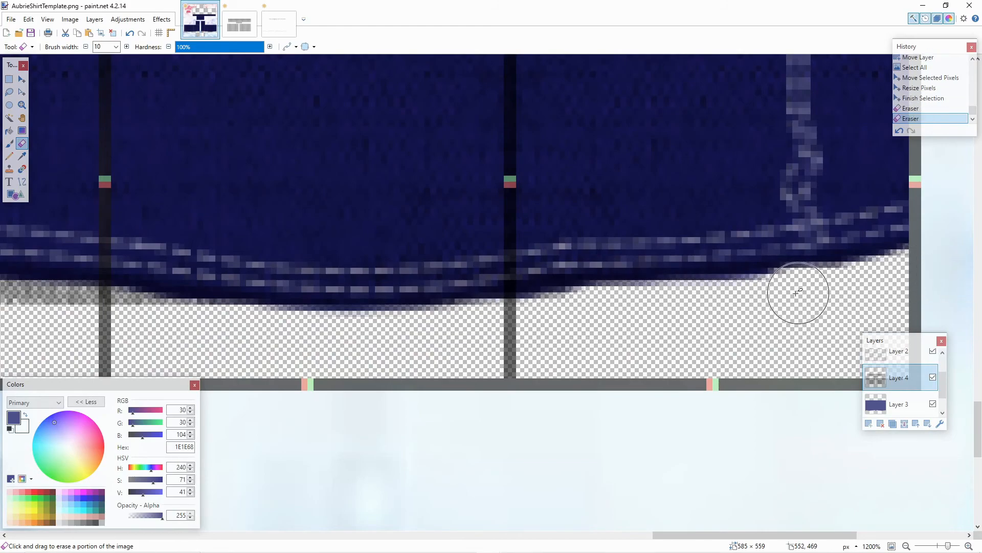
{"action": "scroll", "coordinate": [502, 311], "scroll_direction": "left", "scroll_amount": 5}
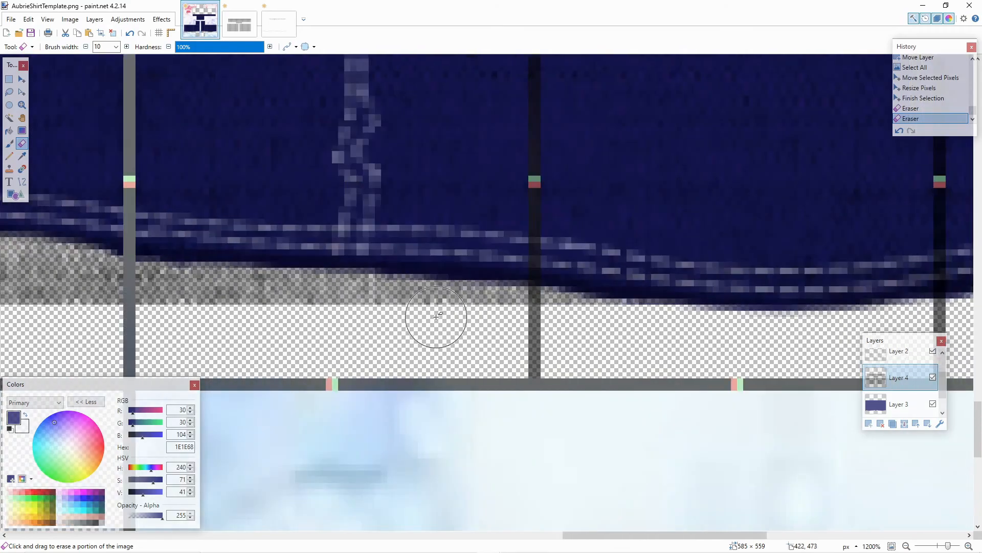
{"action": "scroll", "coordinate": [693, 318], "scroll_direction": "left", "scroll_amount": 6}
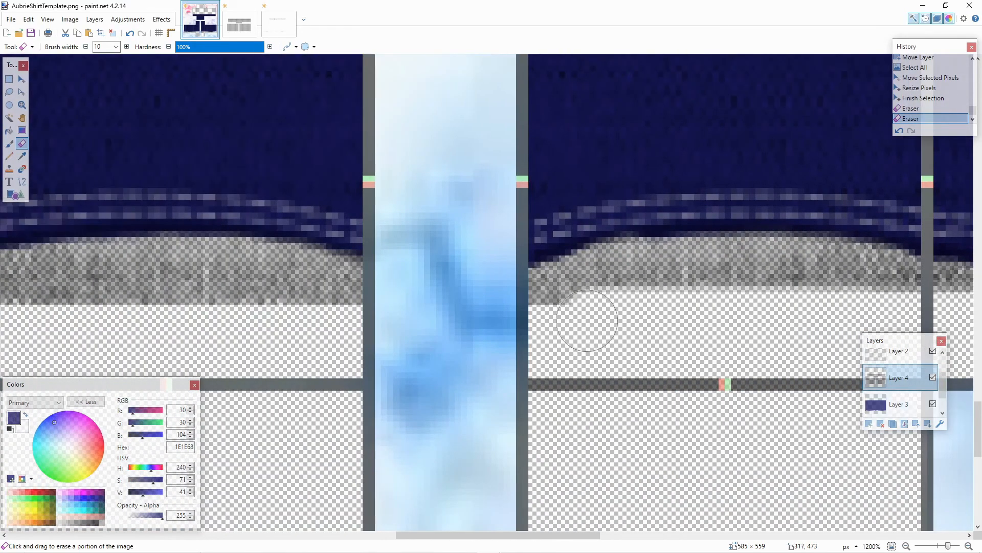
{"action": "mouse_move", "coordinate": [587, 321]}
{"action": "left_mouse_down"}
{"action": "mouse_move", "coordinate": [555, 307]}
{"action": "mouse_move", "coordinate": [568, 289]}
{"action": "mouse_move", "coordinate": [614, 271]}
{"action": "mouse_move", "coordinate": [872, 267]}
{"action": "mouse_move", "coordinate": [950, 282]}
{"action": "left_mouse_up"}
{"action": "scroll", "coordinate": [568, 263], "scroll_direction": "right", "scroll_amount": 6}
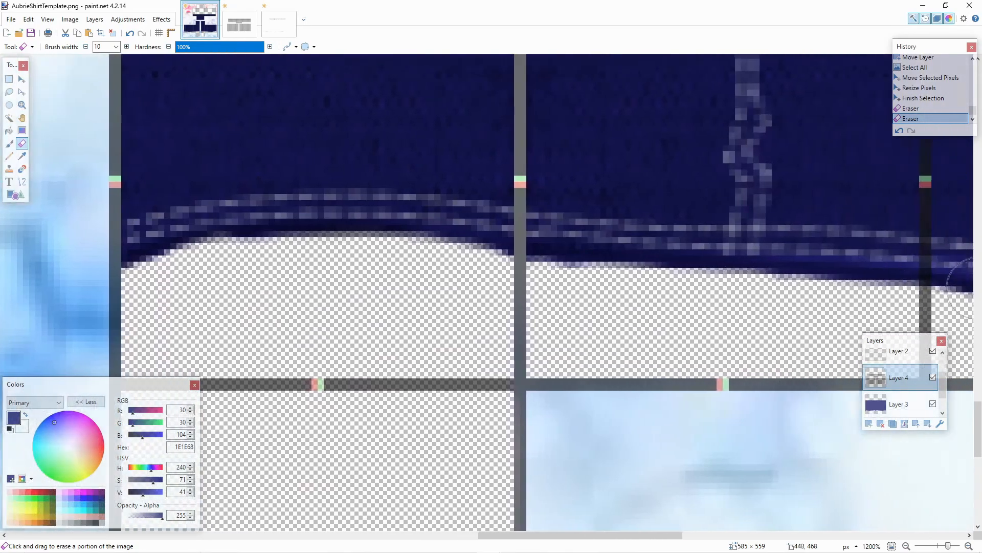
- Erase the denim texture protruding below the curved hem across the left-hand leg panels
{"action": "scroll", "coordinate": [568, 263], "scroll_direction": "left", "scroll_amount": 9}
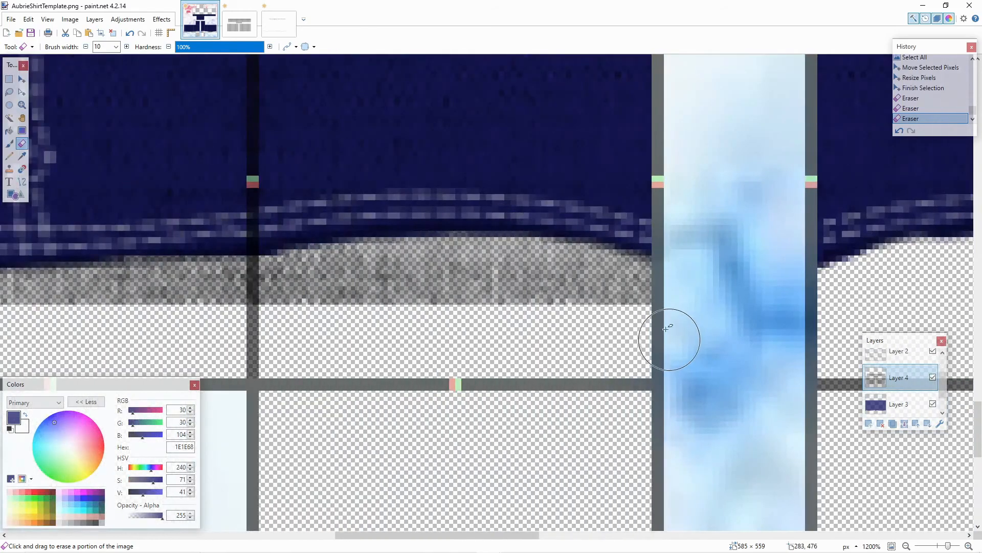
{"action": "scroll", "coordinate": [640, 277], "scroll_direction": "left", "scroll_amount": 6}
{"action": "mouse_move", "coordinate": [639, 278]}
{"action": "left_mouse_down"}
{"action": "mouse_move", "coordinate": [704, 276]}
{"action": "mouse_move", "coordinate": [381, 306]}
{"action": "mouse_move", "coordinate": [247, 307]}
{"action": "mouse_move", "coordinate": [196, 327]}
{"action": "mouse_move", "coordinate": [102, 334]}
{"action": "left_mouse_up"}
{"action": "scroll", "coordinate": [111, 340], "scroll_direction": "left", "scroll_amount": 8}
{"action": "left_click_drag", "start_coordinate": [294, 323], "coordinate": [289, 322]}
{"action": "scroll", "coordinate": [287, 322], "scroll_direction": "left", "scroll_amount": 3}
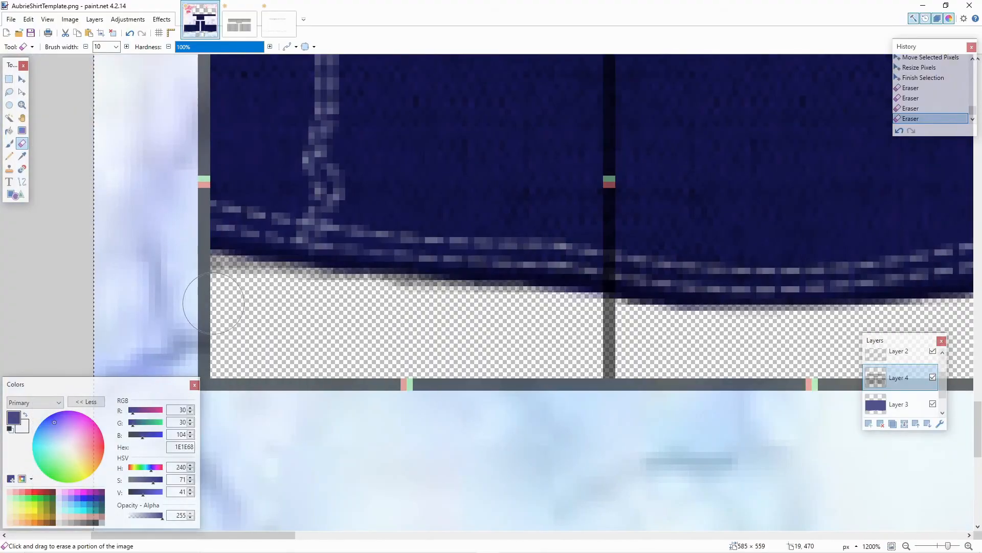
{"action": "mouse_move", "coordinate": [202, 289]}
{"action": "left_mouse_down"}
{"action": "mouse_move", "coordinate": [305, 290]}
{"action": "mouse_move", "coordinate": [380, 312]}
{"action": "mouse_move", "coordinate": [574, 333]}
{"action": "left_mouse_up"}
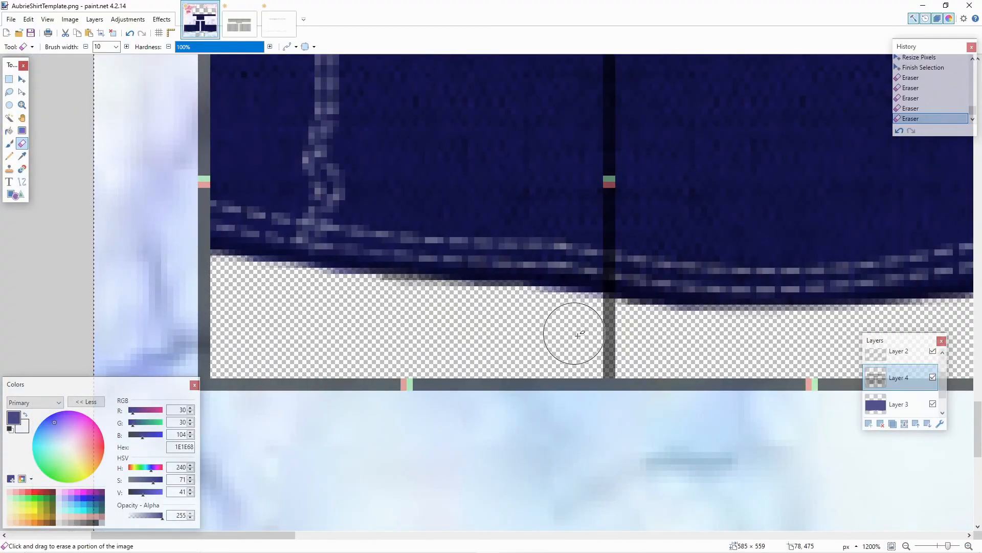
- Clear the selection and merge Layer 4 down into Layer 3
{"action": "scroll", "coordinate": [639, 370], "scroll_direction": "right", "scroll_amount": 10}
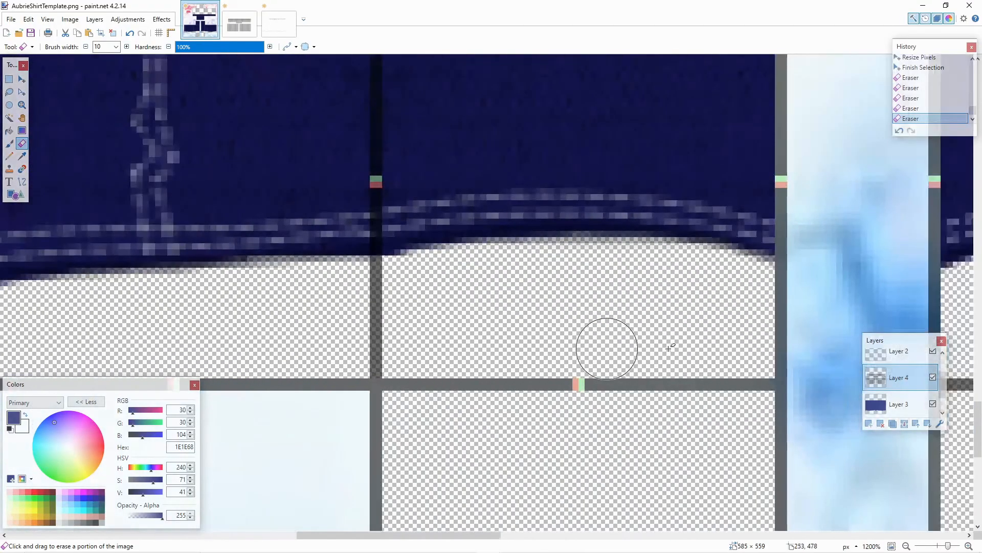
{"action": "scroll", "coordinate": [656, 343], "scroll_direction": "down", "scroll_amount": 6}
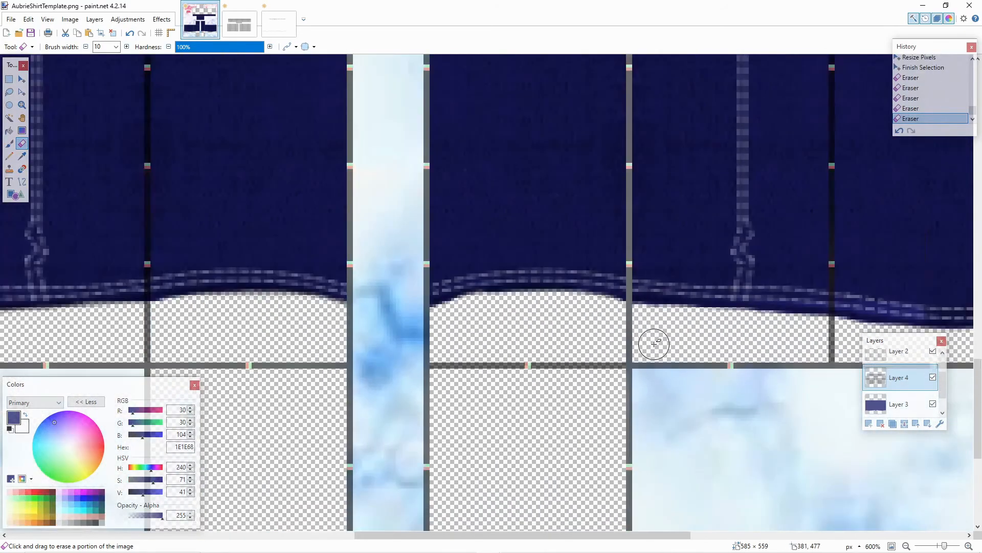
{"action": "scroll", "coordinate": [663, 340], "scroll_direction": "down", "scroll_amount": 1}
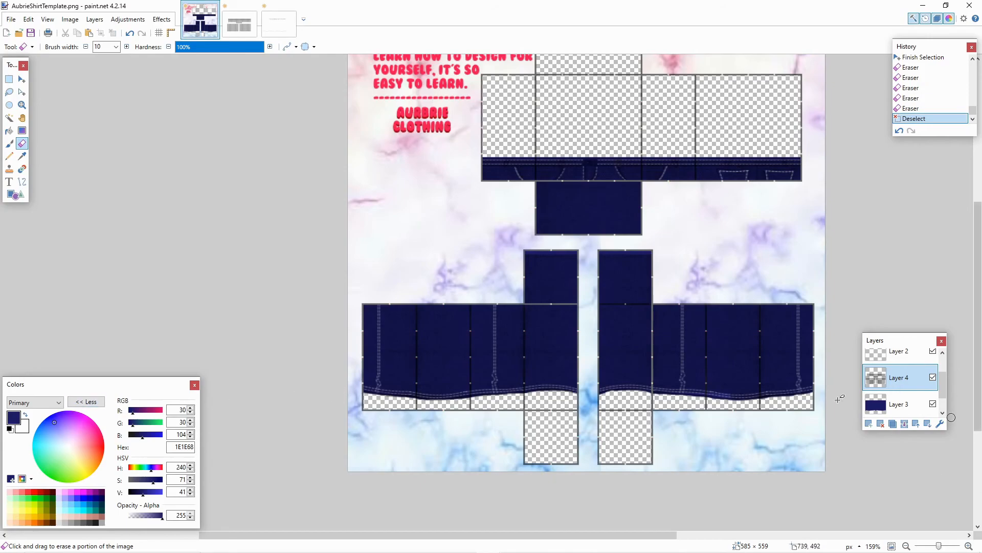
{"action": "left_click", "coordinate": [905, 424]}
- Lasso an irregular oval of about 40 × 51 pixels on the left leg's innermost panel in Layer 3 and cut it out
{"action": "scroll", "coordinate": [691, 367], "scroll_direction": "up", "scroll_amount": 4}
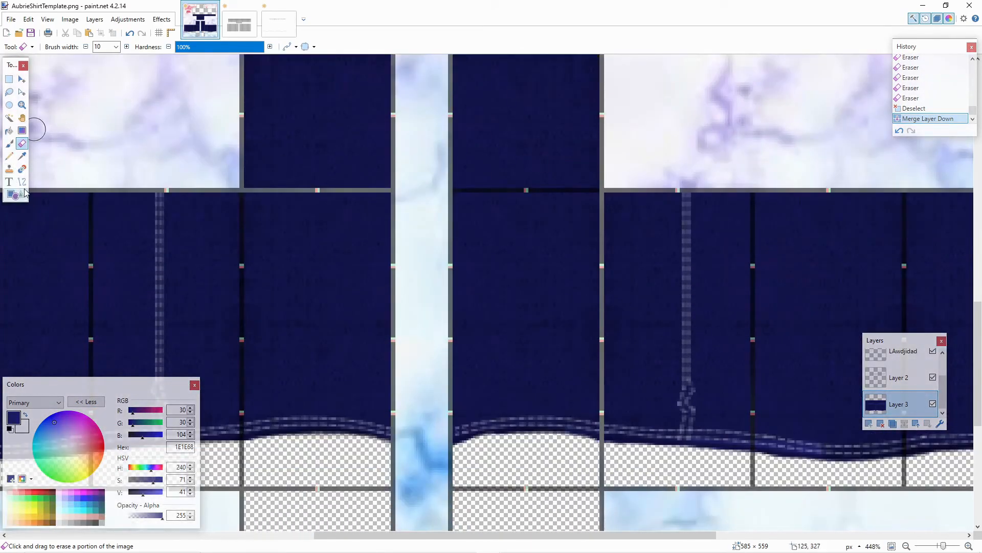
{"action": "left_click", "coordinate": [26, 183]}
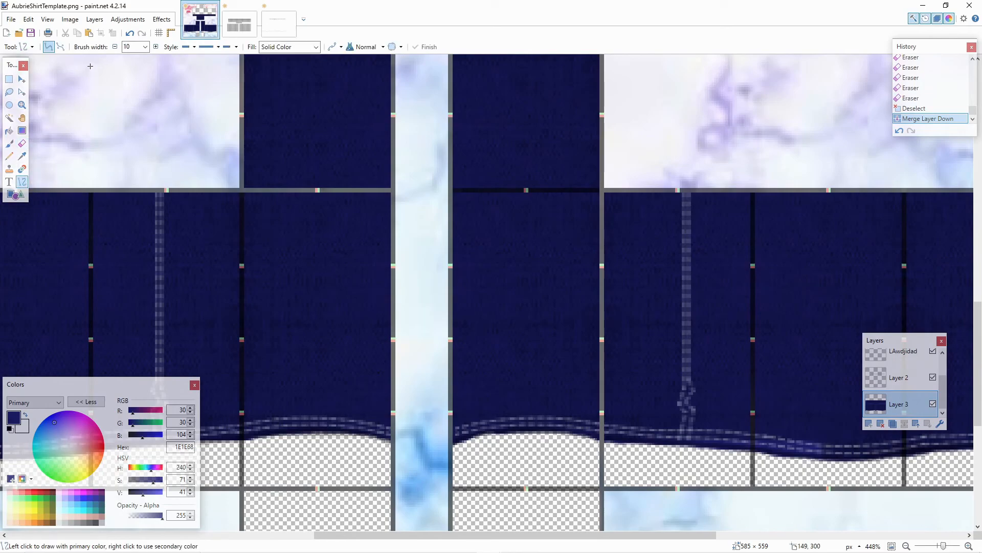
{"action": "scroll", "coordinate": [128, 55], "scroll_direction": "down", "scroll_amount": 1}
{"action": "scroll", "coordinate": [129, 54], "scroll_direction": "up", "scroll_amount": 2}
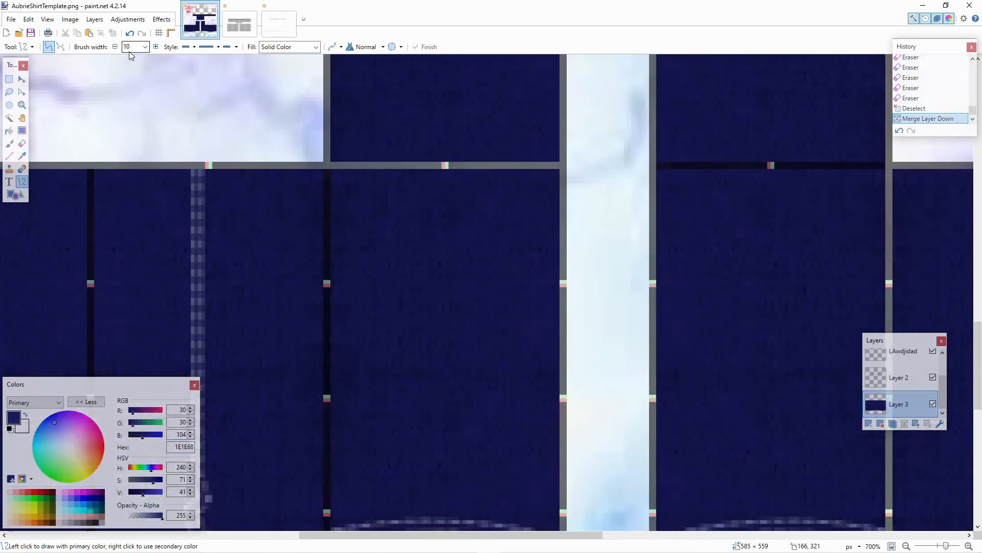
{"action": "left_click", "coordinate": [9, 93]}
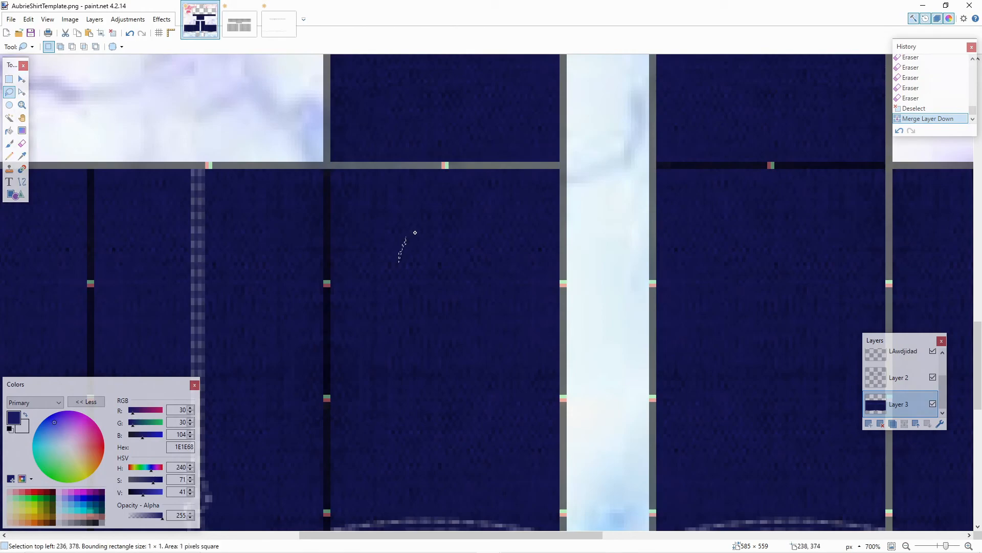
{"action": "mouse_move", "coordinate": [484, 248]}
{"action": "left_mouse_down"}
{"action": "mouse_move", "coordinate": [491, 330]}
{"action": "mouse_move", "coordinate": [479, 357]}
{"action": "mouse_move", "coordinate": [420, 402]}
{"action": "mouse_move", "coordinate": [391, 407]}
{"action": "mouse_move", "coordinate": [358, 387]}
{"action": "mouse_move", "coordinate": [356, 330]}
{"action": "left_mouse_up"}
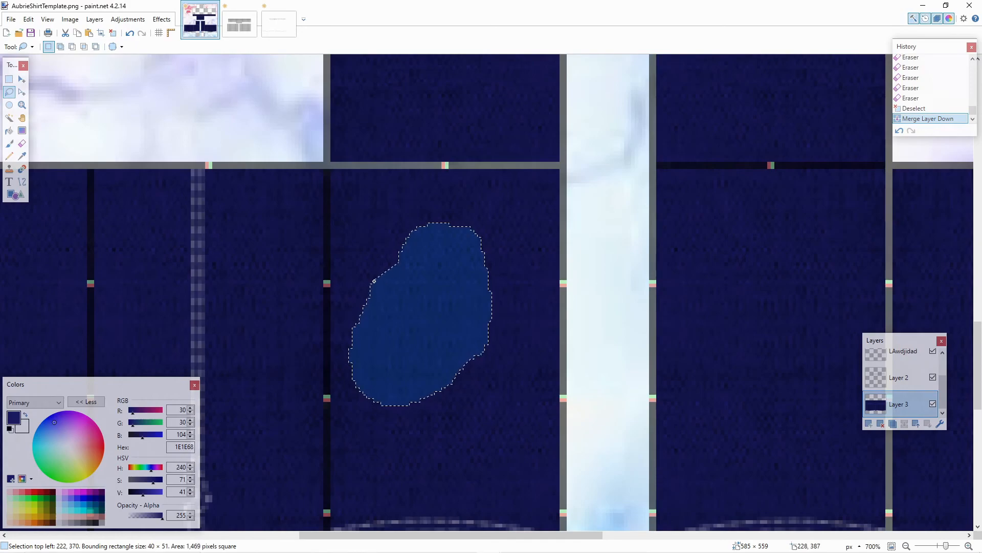
{"action": "left_click_drag", "start_coordinate": [403, 249], "coordinate": [403, 248]}
{"action": "scroll", "coordinate": [494, 297], "scroll_direction": "down", "scroll_amount": 2}
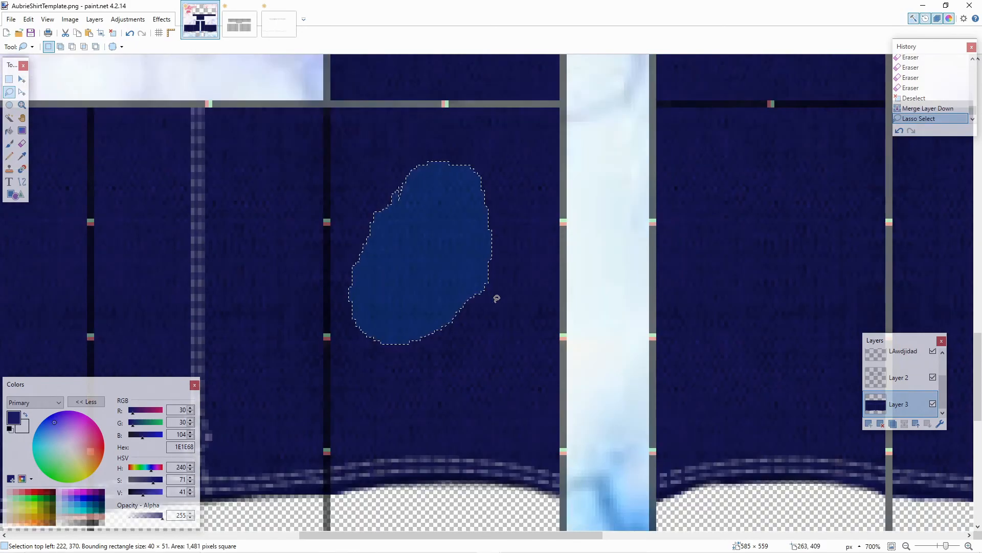
{"action": "key", "text": "ctrl+x"}
{"action": "scroll", "coordinate": [494, 289], "scroll_direction": "up", "scroll_amount": 3, "text": "ctrl"}
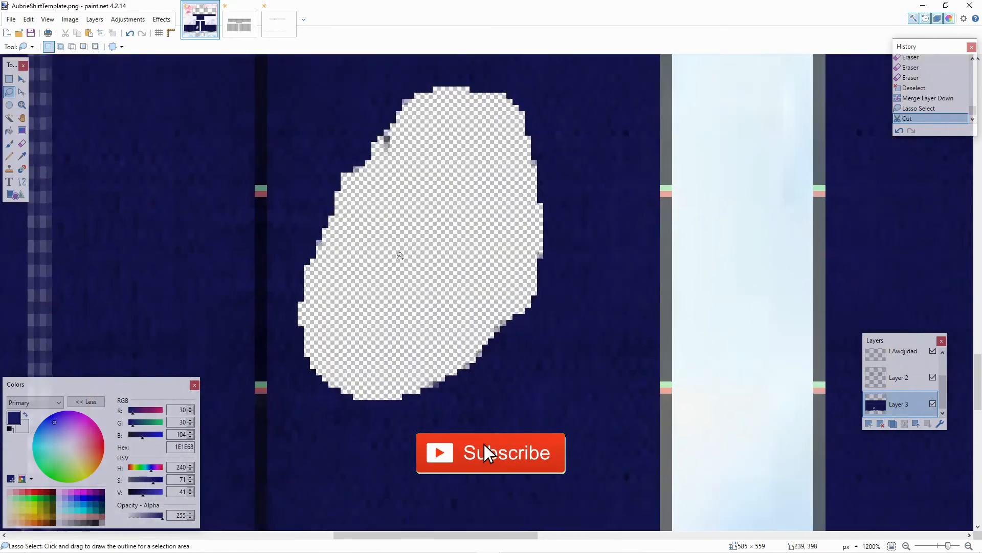
- Erase the stray leftover pixels along the upper-left edge of the cut-out hole
{"action": "left_click", "coordinate": [22, 143]}
{"action": "scroll", "coordinate": [365, 192], "scroll_direction": "up", "scroll_amount": 2, "text": "ctrl"}
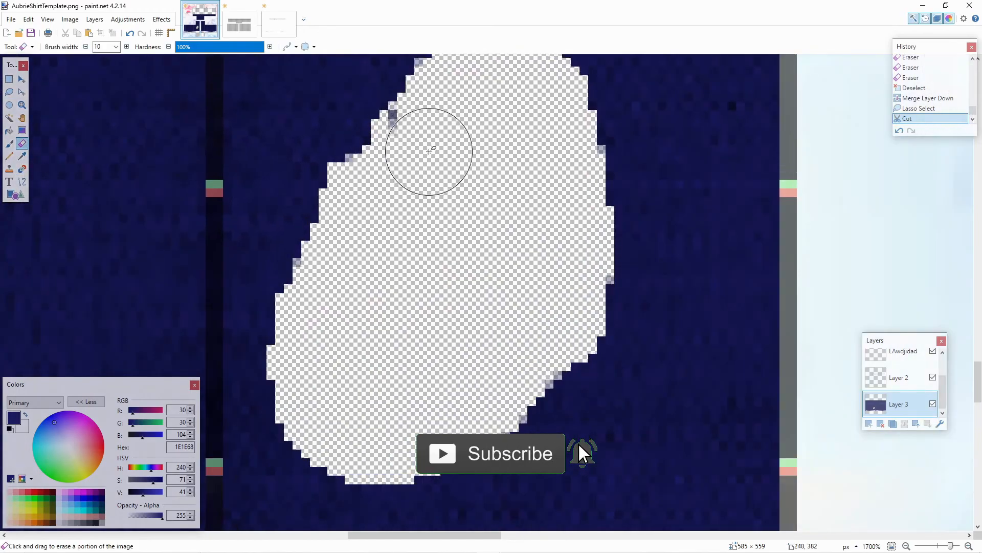
{"action": "left_click", "coordinate": [423, 146]}
{"action": "left_click", "coordinate": [423, 145]}
{"action": "left_click", "coordinate": [422, 145]}
{"action": "scroll", "coordinate": [446, 180], "scroll_direction": "down", "scroll_amount": 12, "text": "ctrl"}
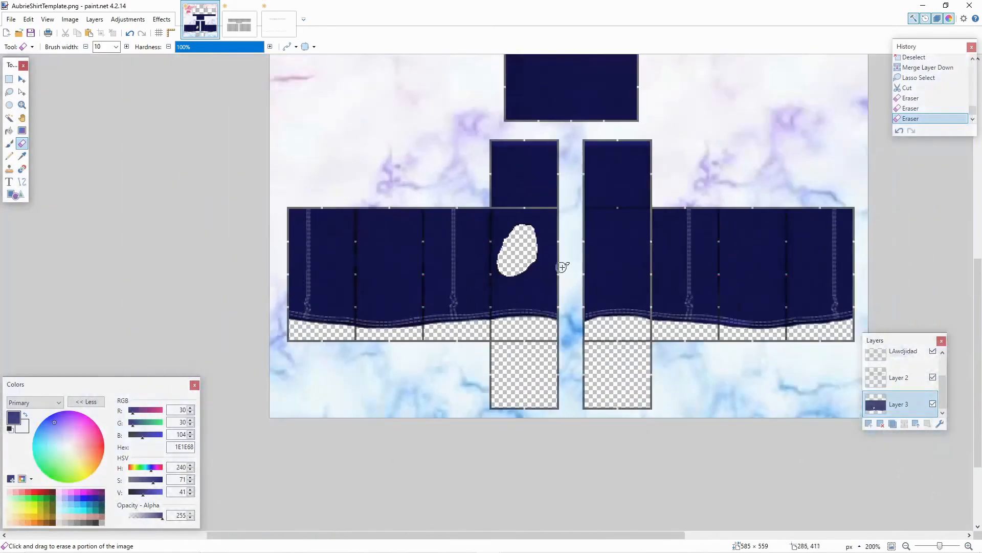
- Set the primary color to light periwinkle 8282E0 and take up the Line/Curve tool
{"action": "scroll", "coordinate": [569, 305], "scroll_direction": "up", "scroll_amount": 8, "text": "ctrl"}
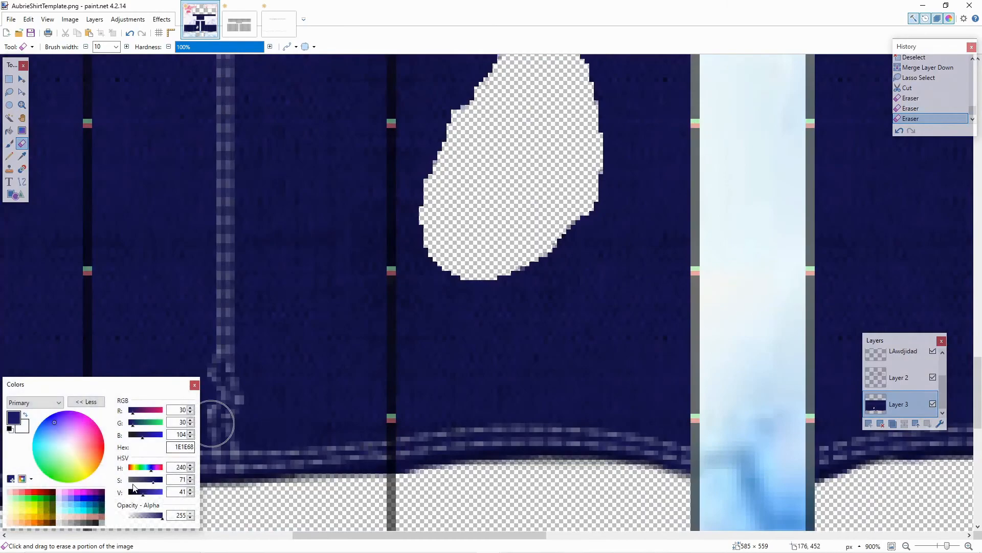
{"action": "mouse_move", "coordinate": [152, 496]}
{"action": "left_mouse_down"}
{"action": "mouse_move", "coordinate": [160, 495]}
{"action": "mouse_move", "coordinate": [145, 479]}
{"action": "left_mouse_up"}
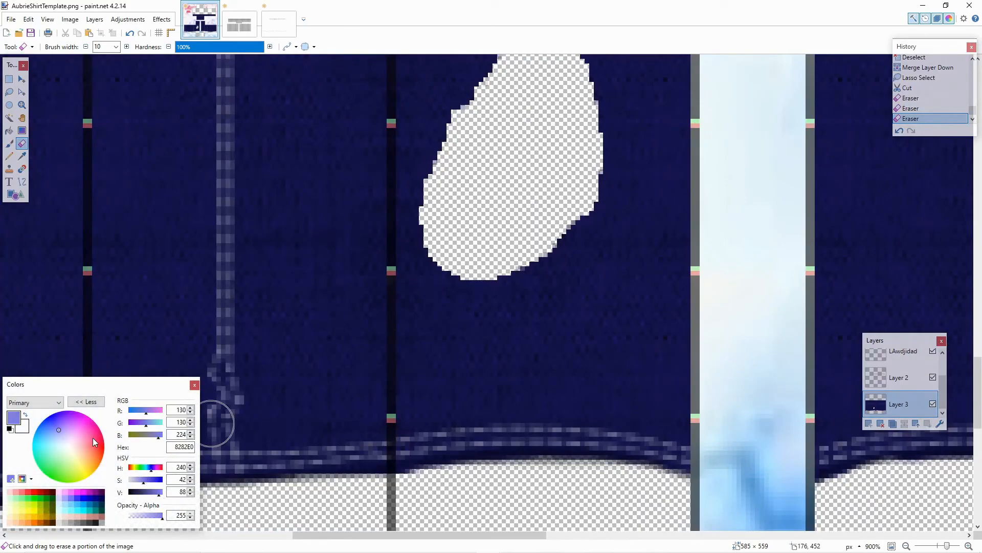
{"action": "left_click", "coordinate": [23, 182]}
{"action": "scroll", "coordinate": [416, 259], "scroll_direction": "up", "scroll_amount": 1}
{"action": "left_click_drag", "start_coordinate": [422, 303], "coordinate": [413, 270]}
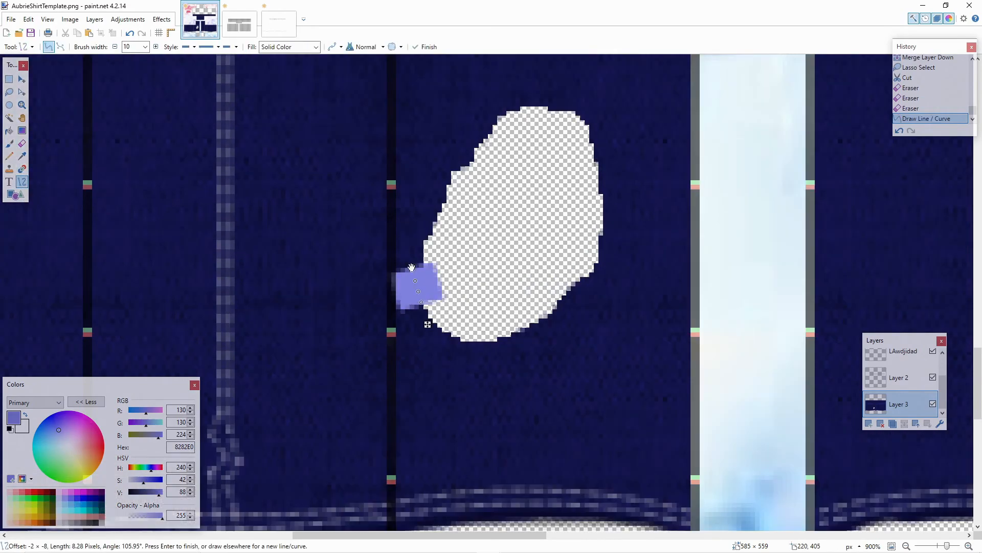
{"action": "key", "text": "ctrl+z"}
- Set the line width to 1 and draw a curve about 39 pixels long following the hole's top and upper-right edge
{"action": "left_click", "coordinate": [146, 47]}
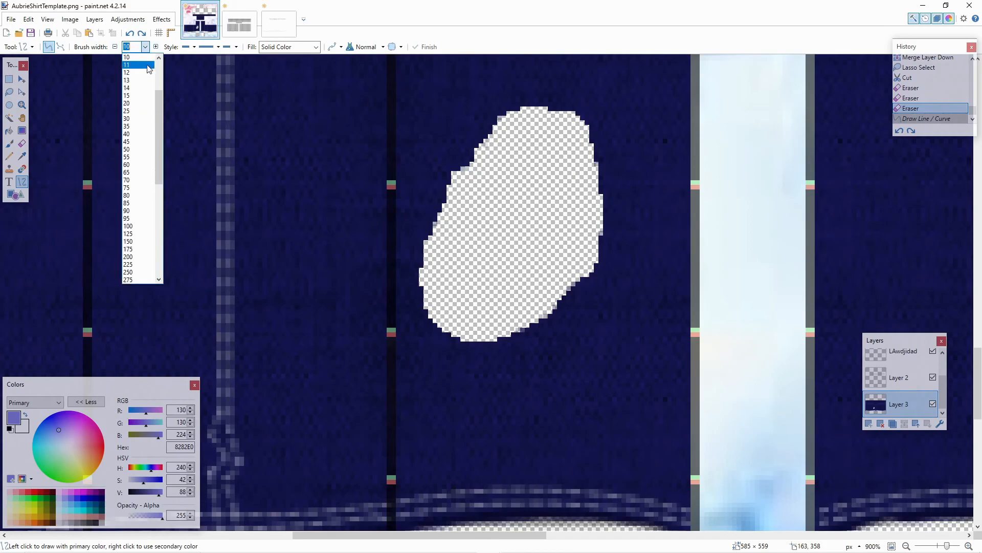
{"action": "left_click", "coordinate": [141, 60]}
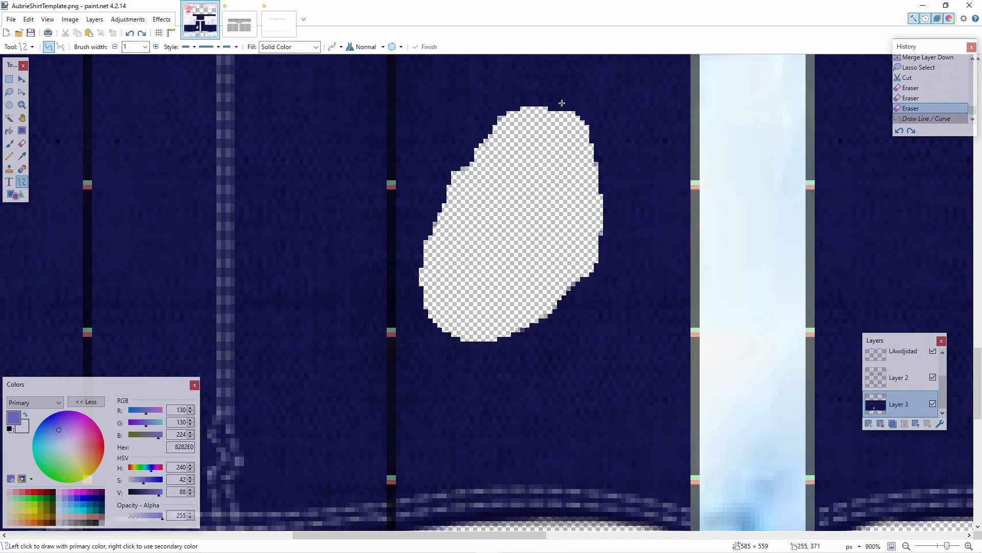
{"action": "mouse_move", "coordinate": [518, 110]}
{"action": "left_mouse_down"}
{"action": "mouse_move", "coordinate": [594, 115]}
{"action": "mouse_move", "coordinate": [618, 193]}
{"action": "mouse_move", "coordinate": [606, 210]}
{"action": "left_mouse_up"}
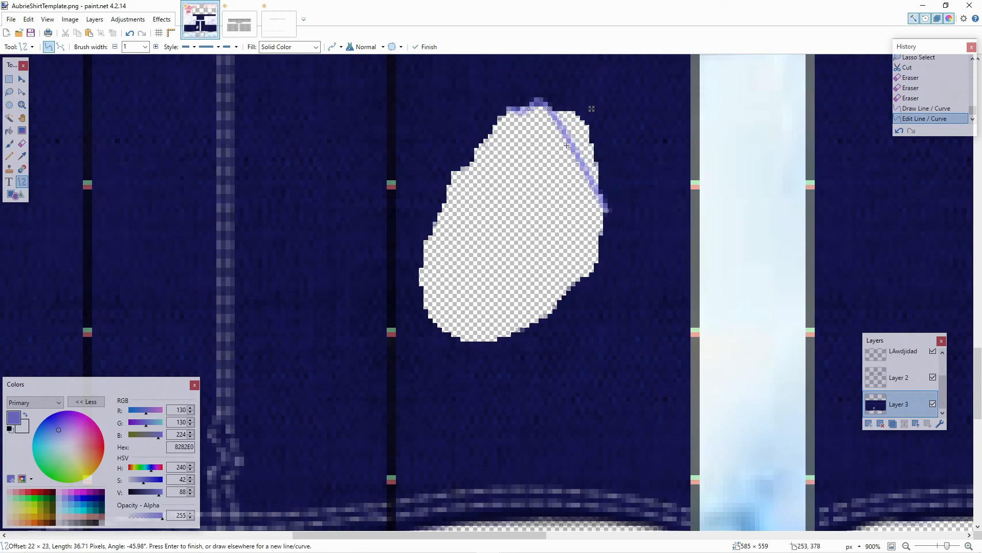
{"action": "scroll", "coordinate": [588, 106], "scroll_direction": "up", "scroll_amount": 5}
{"action": "left_click_drag", "start_coordinate": [518, 134], "coordinate": [588, 149]}
{"action": "scroll", "coordinate": [635, 287], "scroll_direction": "up", "scroll_amount": 2}
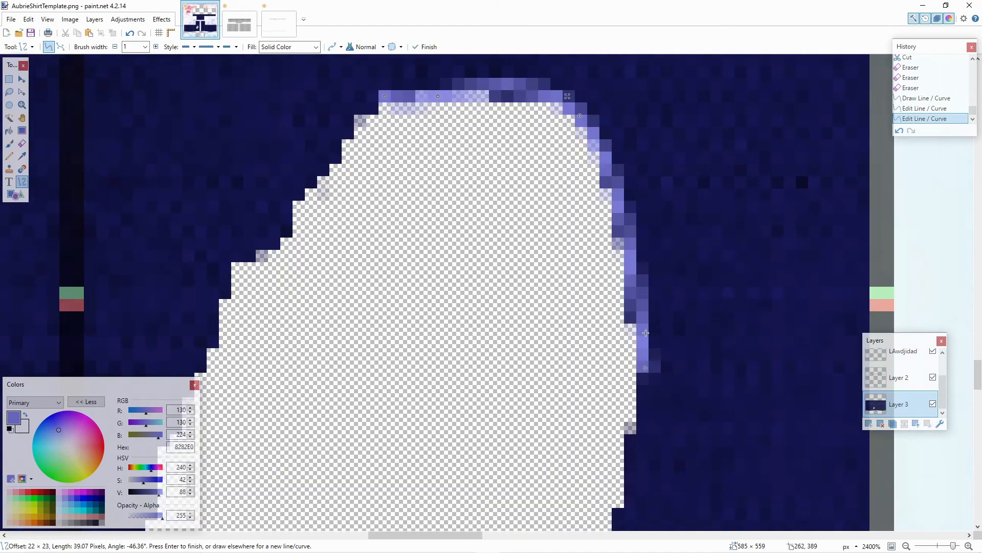
- Draw a second curve about 33 pixels long from the first one's end, bent along the hole's lower-right edge
{"action": "scroll", "coordinate": [644, 340], "scroll_direction": "down", "scroll_amount": 3}
{"action": "scroll", "coordinate": [508, 367], "scroll_direction": "up", "scroll_amount": 1}
{"action": "mouse_move", "coordinate": [393, 484]}
{"action": "left_mouse_down"}
{"action": "mouse_move", "coordinate": [507, 340]}
{"action": "mouse_move", "coordinate": [590, 173]}
{"action": "left_mouse_up"}
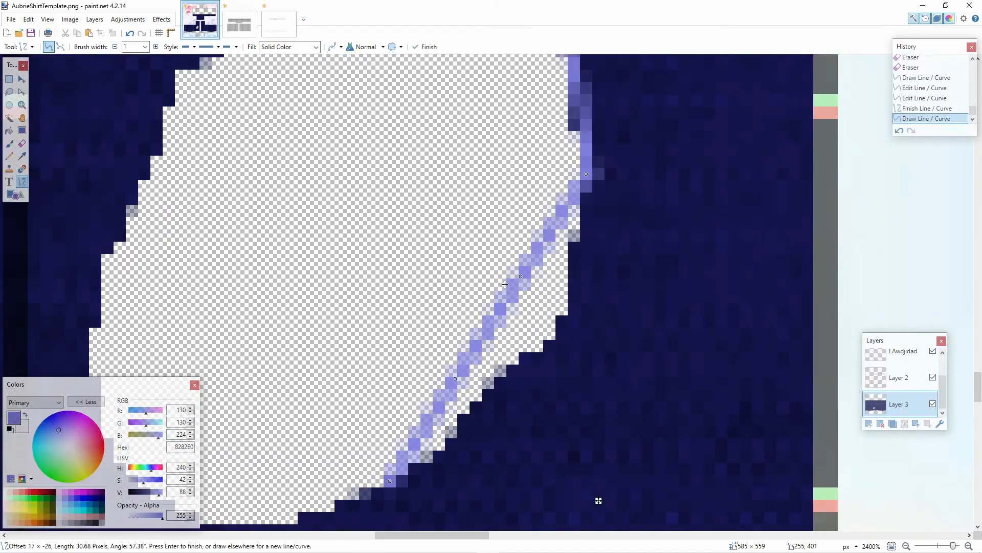
{"action": "left_click_drag", "start_coordinate": [521, 275], "coordinate": [559, 319]}
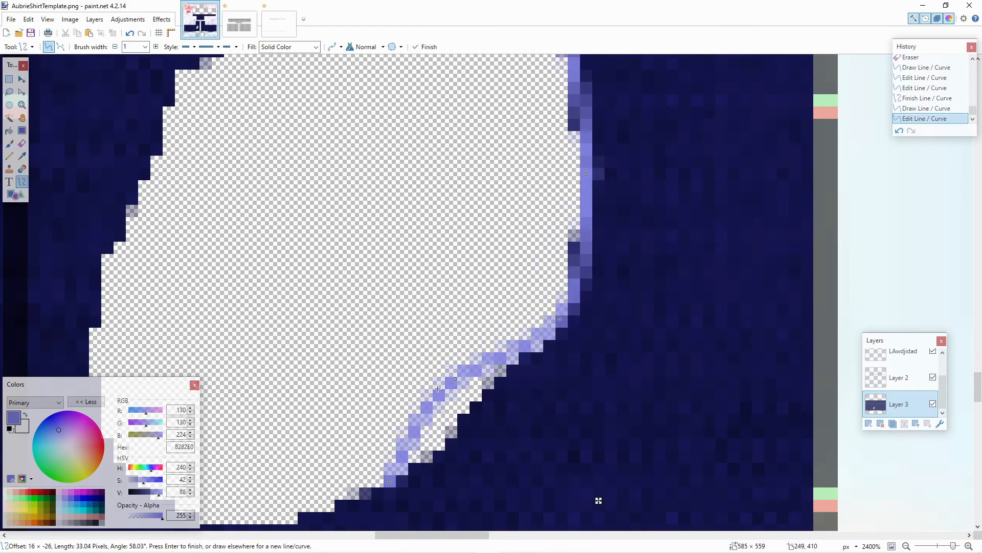
{"action": "left_click_drag", "start_coordinate": [457, 378], "coordinate": [487, 402]}
- Draw a third curve about 49 pixels long from the hole's top down its left side, bent to follow the edge
{"action": "scroll", "coordinate": [488, 403], "scroll_direction": "down", "scroll_amount": 3}
{"action": "mouse_move", "coordinate": [400, 182]}
{"action": "left_mouse_down"}
{"action": "mouse_move", "coordinate": [272, 439]}
{"action": "mouse_move", "coordinate": [299, 425]}
{"action": "left_mouse_up"}
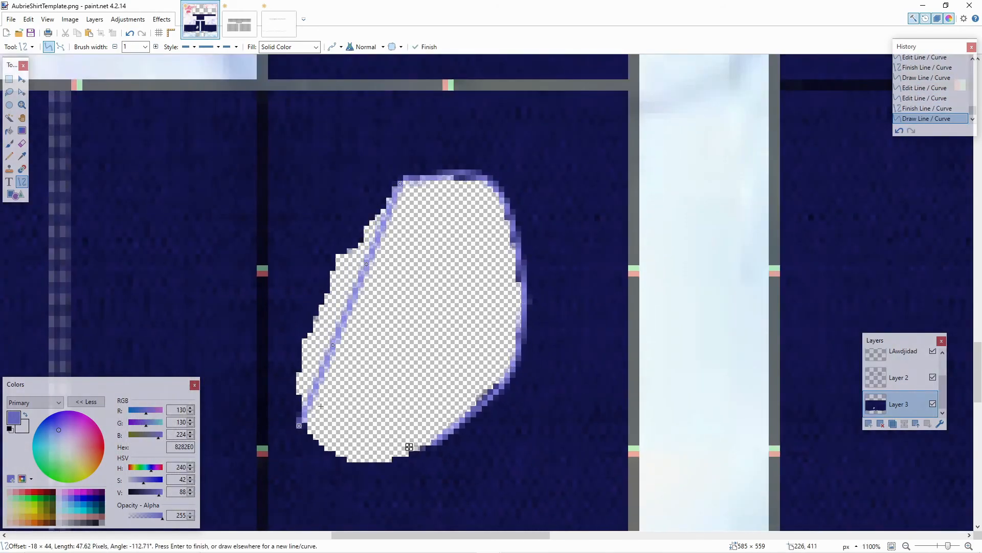
{"action": "left_click_drag", "start_coordinate": [335, 346], "coordinate": [303, 337]}
{"action": "left_click_drag", "start_coordinate": [367, 262], "coordinate": [346, 251]}
{"action": "scroll", "coordinate": [307, 331], "scroll_direction": "up", "scroll_amount": 3}
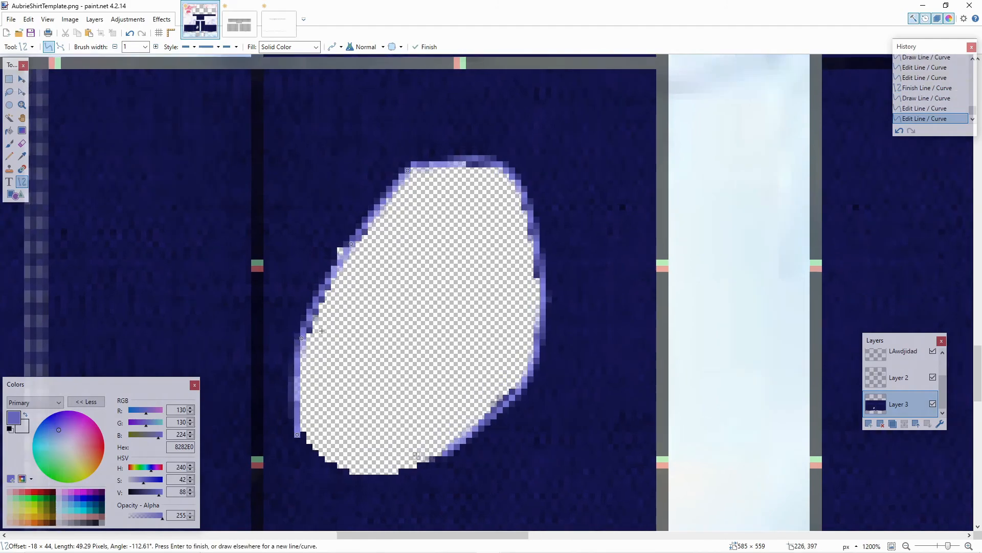
{"action": "left_click_drag", "start_coordinate": [299, 344], "coordinate": [301, 343]}
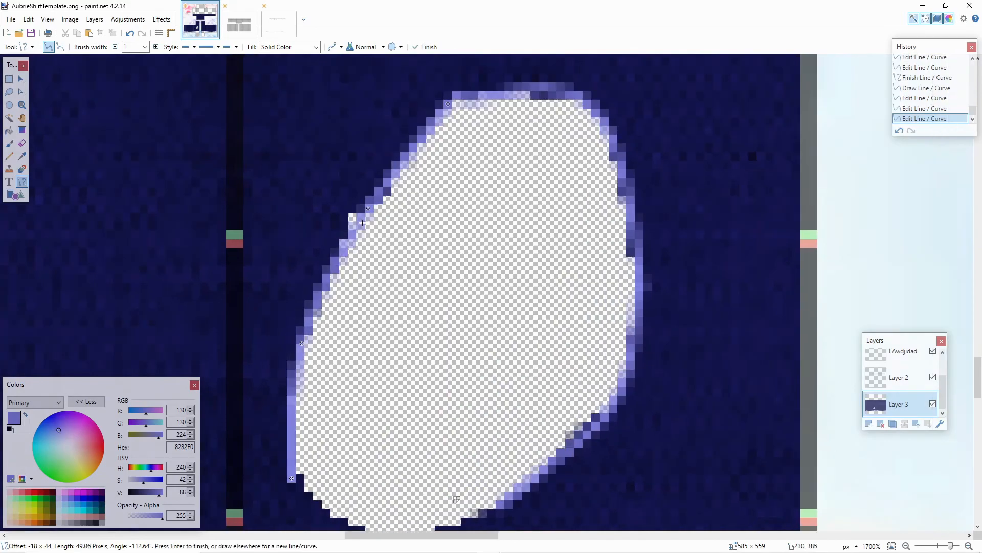
- Close the hole's outline with a 2-pixel line in the left-edge gap and a curve about 27 pixels long bent along the bottom edge
{"action": "left_click_drag", "start_coordinate": [351, 216], "coordinate": [353, 228]}
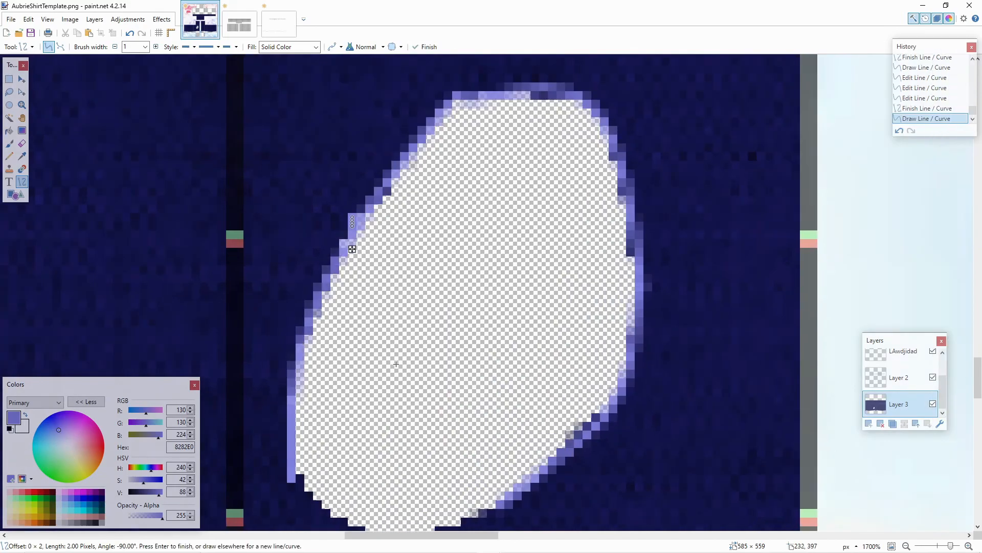
{"action": "scroll", "coordinate": [395, 398], "scroll_direction": "up", "scroll_amount": 2}
{"action": "scroll", "coordinate": [395, 399], "scroll_direction": "down", "scroll_amount": 3}
{"action": "mouse_move", "coordinate": [244, 322]}
{"action": "left_mouse_down"}
{"action": "mouse_move", "coordinate": [307, 389]}
{"action": "mouse_move", "coordinate": [425, 392]}
{"action": "mouse_move", "coordinate": [542, 377]}
{"action": "left_mouse_up"}
{"action": "left_click_drag", "start_coordinate": [343, 341], "coordinate": [333, 391]}
{"action": "left_click_drag", "start_coordinate": [246, 325], "coordinate": [256, 328]}
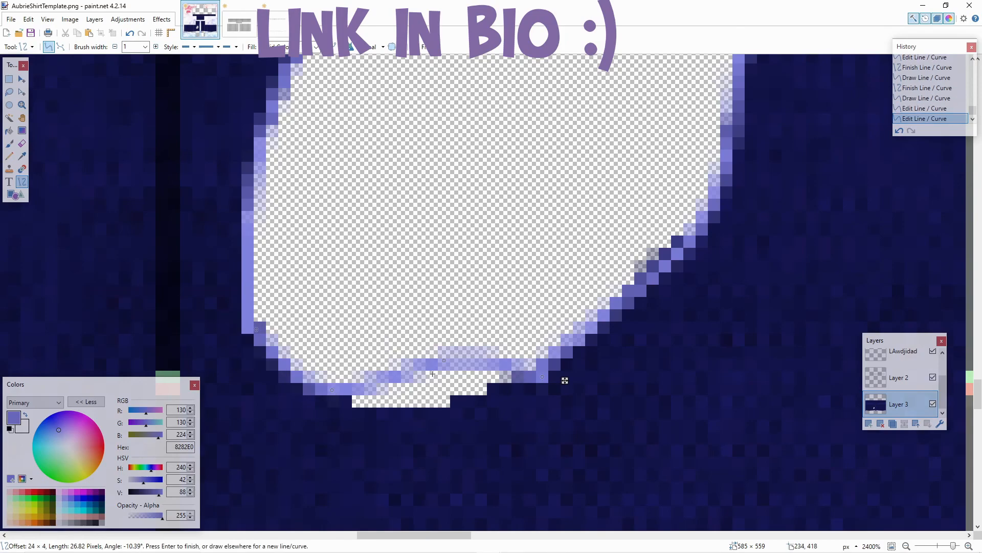
{"action": "left_click_drag", "start_coordinate": [445, 361], "coordinate": [422, 405]}
- Draw nine diagonal threads about 19 to 36 pixels long across the hole, running from its left edge down to its right and bottom edges
{"action": "scroll", "coordinate": [380, 267], "scroll_direction": "up", "scroll_amount": 5}
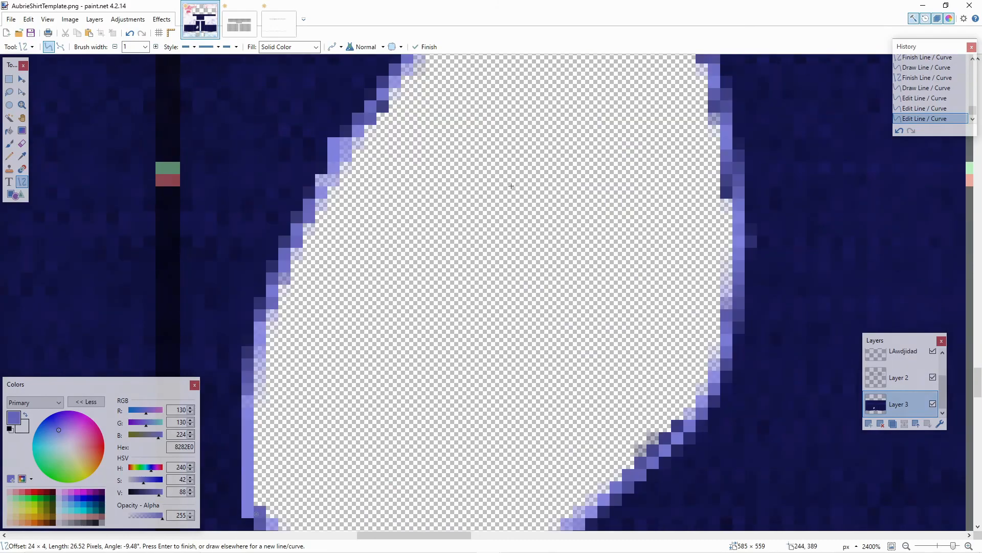
{"action": "mouse_move", "coordinate": [440, 118]}
{"action": "left_mouse_down"}
{"action": "mouse_move", "coordinate": [614, 251]}
{"action": "mouse_move", "coordinate": [727, 303]}
{"action": "left_mouse_up"}
{"action": "mouse_move", "coordinate": [404, 195]}
{"action": "left_mouse_down"}
{"action": "mouse_move", "coordinate": [574, 310]}
{"action": "mouse_move", "coordinate": [739, 376]}
{"action": "left_mouse_up"}
{"action": "scroll", "coordinate": [614, 277], "scroll_direction": "down", "scroll_amount": 2}
{"action": "mouse_move", "coordinate": [384, 107]}
{"action": "left_mouse_down"}
{"action": "mouse_move", "coordinate": [630, 348]}
{"action": "mouse_move", "coordinate": [724, 330]}
{"action": "mouse_move", "coordinate": [729, 341]}
{"action": "left_mouse_up"}
{"action": "left_click_drag", "start_coordinate": [358, 143], "coordinate": [690, 414]}
{"action": "scroll", "coordinate": [450, 242], "scroll_direction": "down", "scroll_amount": 1}
{"action": "mouse_move", "coordinate": [305, 133]}
{"action": "left_mouse_down"}
{"action": "mouse_move", "coordinate": [453, 240]}
{"action": "mouse_move", "coordinate": [637, 421]}
{"action": "mouse_move", "coordinate": [629, 413]}
{"action": "left_mouse_up"}
{"action": "scroll", "coordinate": [645, 428], "scroll_direction": "down", "scroll_amount": 1}
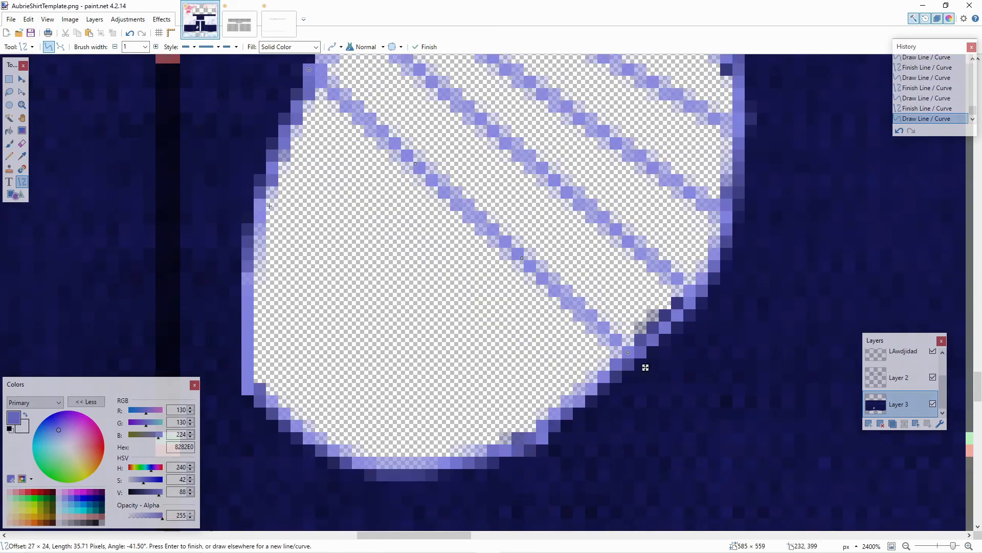
{"action": "left_click_drag", "start_coordinate": [297, 119], "coordinate": [567, 413]}
{"action": "left_click_drag", "start_coordinate": [273, 167], "coordinate": [505, 451]}
{"action": "mouse_move", "coordinate": [259, 224]}
{"action": "left_mouse_down"}
{"action": "mouse_move", "coordinate": [425, 395]}
{"action": "mouse_move", "coordinate": [450, 444]}
{"action": "mouse_move", "coordinate": [446, 459]}
{"action": "mouse_move", "coordinate": [430, 463]}
{"action": "left_mouse_up"}
{"action": "left_click_drag", "start_coordinate": [245, 302], "coordinate": [382, 475]}
- Cross the diagonal threads with steep lines up to about 50 pixels long, from the hole's upper edge down to its lower edge
{"action": "scroll", "coordinate": [444, 342], "scroll_direction": "down", "scroll_amount": 4}
{"action": "scroll", "coordinate": [553, 300], "scroll_direction": "down", "scroll_amount": 2}
{"action": "scroll", "coordinate": [537, 279], "scroll_direction": "up", "scroll_amount": 6}
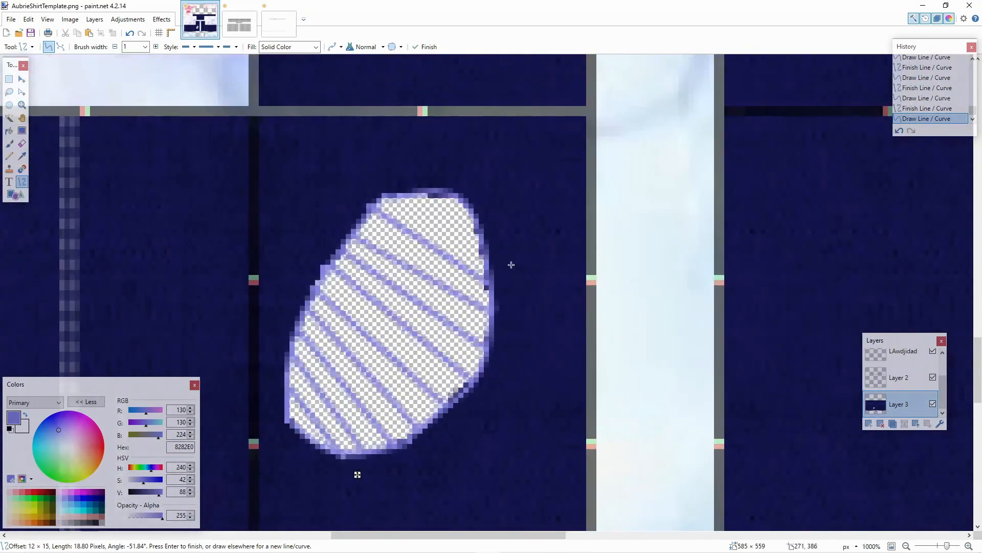
{"action": "left_click_drag", "start_coordinate": [472, 227], "coordinate": [410, 459]}
{"action": "mouse_move", "coordinate": [424, 185]}
{"action": "left_mouse_down"}
{"action": "mouse_move", "coordinate": [379, 458]}
{"action": "mouse_move", "coordinate": [400, 459]}
{"action": "left_mouse_up"}
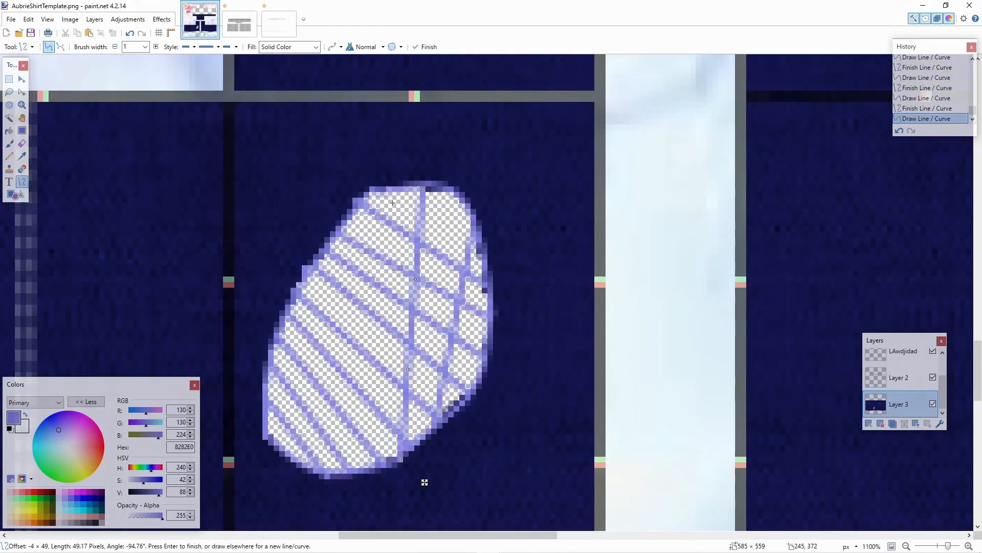
{"action": "left_click_drag", "start_coordinate": [363, 202], "coordinate": [396, 423]}
{"action": "left_click_drag", "start_coordinate": [386, 458], "coordinate": [293, 454]}
{"action": "mouse_move", "coordinate": [385, 191]}
{"action": "left_mouse_down"}
{"action": "mouse_move", "coordinate": [393, 258]}
{"action": "mouse_move", "coordinate": [367, 465]}
{"action": "left_mouse_up"}
{"action": "mouse_move", "coordinate": [368, 198]}
{"action": "left_mouse_down"}
{"action": "mouse_move", "coordinate": [377, 267]}
{"action": "mouse_move", "coordinate": [330, 472]}
{"action": "left_mouse_up"}
{"action": "scroll", "coordinate": [643, 278], "scroll_direction": "down", "scroll_amount": 5}
{"action": "scroll", "coordinate": [687, 256], "scroll_direction": "down", "scroll_amount": 2}
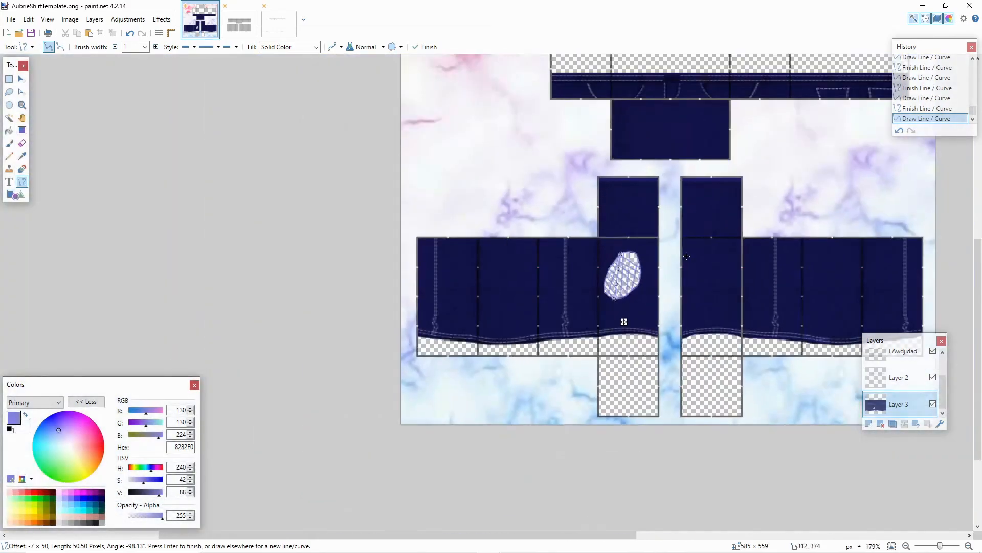
{"action": "key", "text": "Return"}
- Try to cut a second, smaller ripped hole out of the denim just below the knee hole with the Lasso Select tool
{"action": "scroll", "coordinate": [663, 263], "scroll_direction": "left", "scroll_amount": 4}
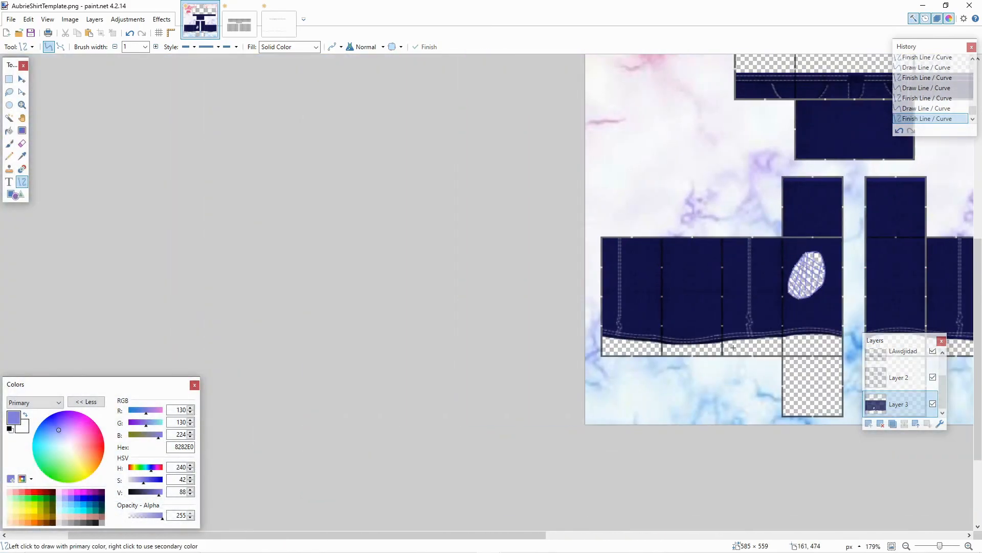
{"action": "scroll", "coordinate": [731, 345], "scroll_direction": "down", "scroll_amount": 1}
{"action": "scroll", "coordinate": [731, 345], "scroll_direction": "right", "scroll_amount": 8}
{"action": "scroll", "coordinate": [358, 216], "scroll_direction": "up", "scroll_amount": 3}
{"action": "scroll", "coordinate": [372, 226], "scroll_direction": "up", "scroll_amount": 5}
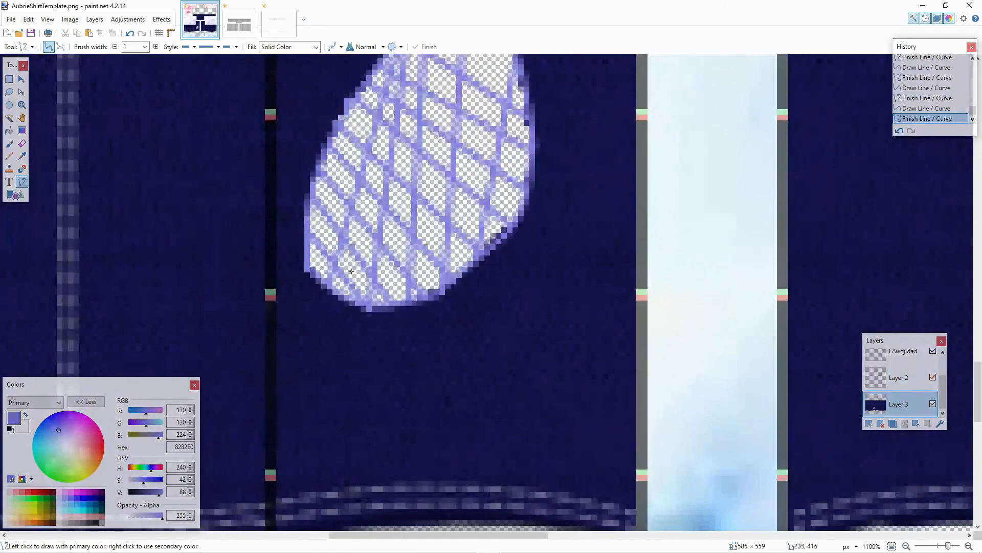
{"action": "left_click", "coordinate": [9, 92]}
{"action": "scroll", "coordinate": [479, 440], "scroll_direction": "up", "scroll_amount": 1}
{"action": "mouse_move", "coordinate": [476, 306]}
{"action": "left_mouse_down"}
{"action": "mouse_move", "coordinate": [518, 267]}
{"action": "mouse_move", "coordinate": [560, 286]}
{"action": "mouse_move", "coordinate": [542, 355]}
{"action": "mouse_move", "coordinate": [446, 371]}
{"action": "mouse_move", "coordinate": [436, 322]}
{"action": "mouse_move", "coordinate": [460, 277]}
{"action": "mouse_move", "coordinate": [494, 265]}
{"action": "left_mouse_up"}
{"action": "key", "text": "ctrl+x"}
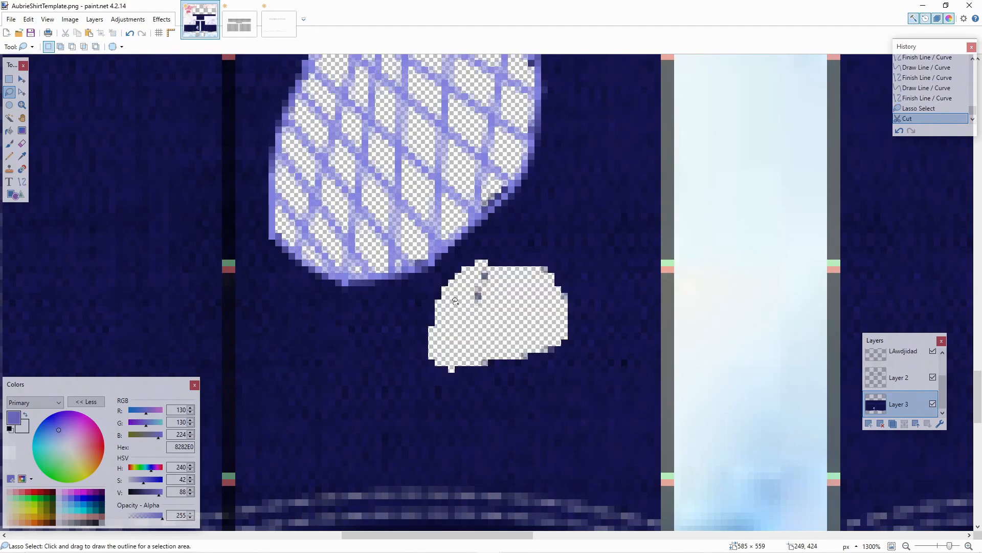
{"action": "key", "text": "ctrl+z"}
{"action": "key", "text": "ctrl+z"}
{"action": "scroll", "coordinate": [455, 301], "scroll_direction": "down", "scroll_amount": 4}
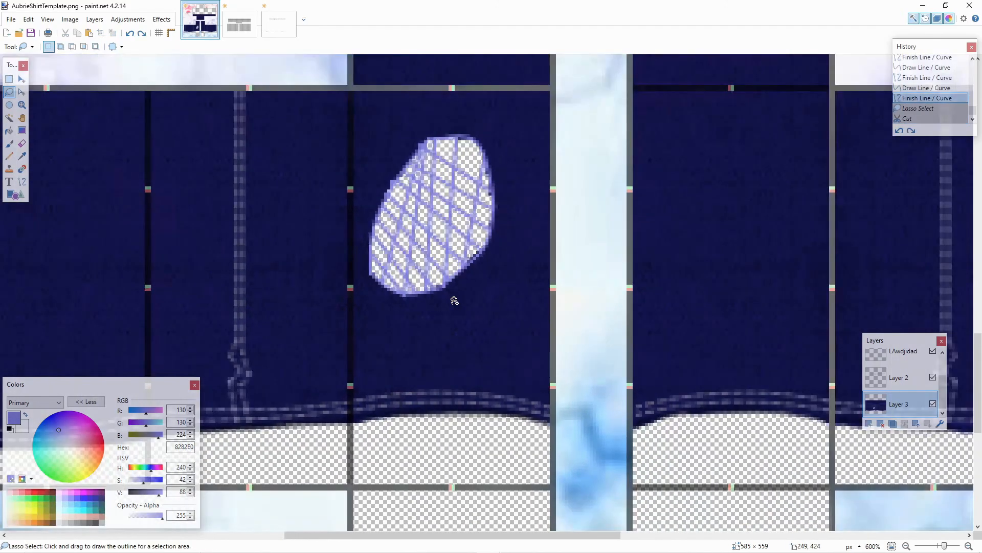
- Paste the black eyelet belt with heart buckle and chains onto a new layer and move it 28 pixels down onto the waistband
{"action": "scroll", "coordinate": [455, 302], "scroll_direction": "down", "scroll_amount": 4}
{"action": "scroll", "coordinate": [483, 302], "scroll_direction": "up", "scroll_amount": 2}
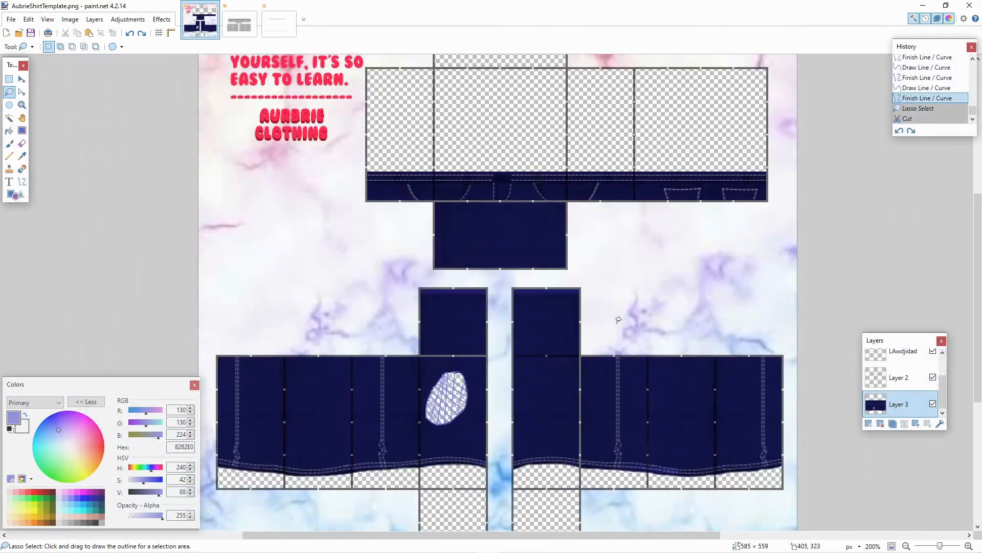
{"action": "left_click", "coordinate": [868, 424]}
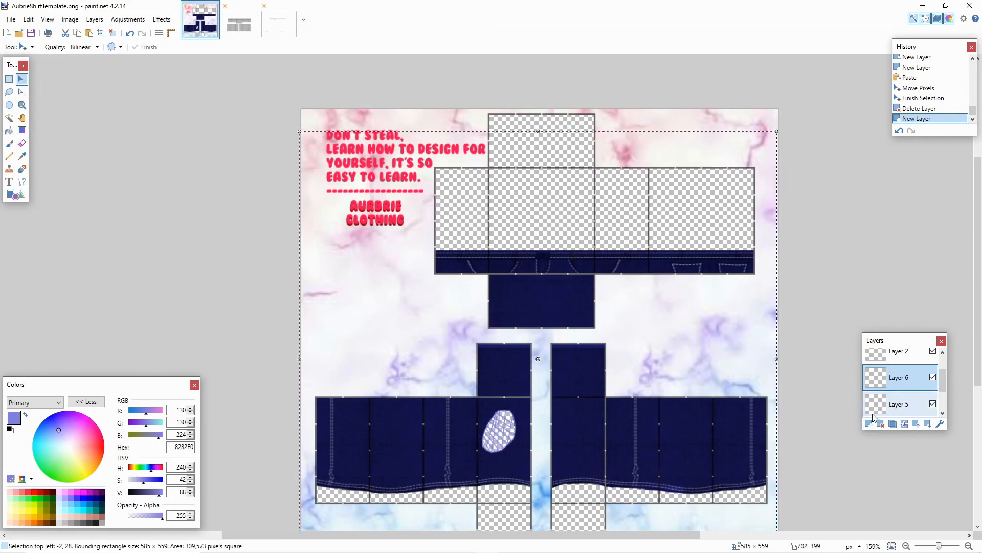
{"action": "key", "text": "ctrl+v"}
{"action": "scroll", "coordinate": [610, 246], "scroll_direction": "up", "scroll_amount": 3}
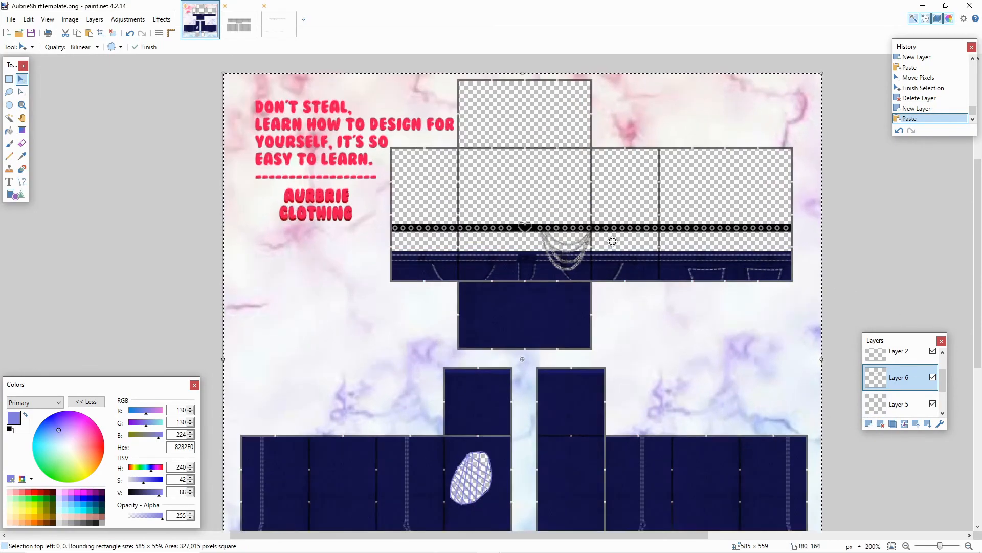
{"action": "left_click_drag", "start_coordinate": [517, 224], "coordinate": [518, 267]}
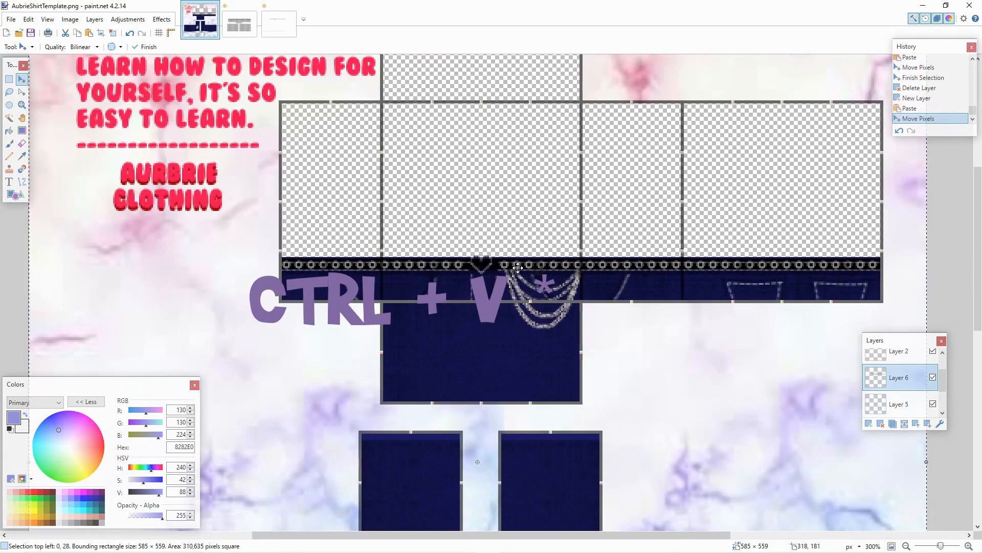
{"action": "scroll", "coordinate": [518, 267], "scroll_direction": "down", "scroll_amount": 3}
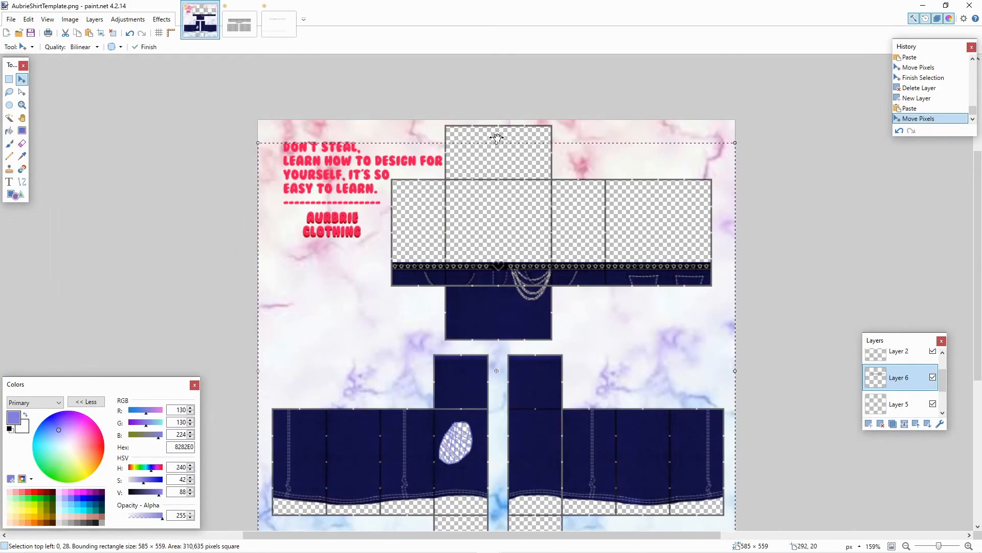
- Reduce the pasted belt image's height to 549 pixels and align the belt with the top of the jeans at 2, 32
{"action": "left_click_drag", "start_coordinate": [496, 141], "coordinate": [498, 150]}
{"action": "scroll", "coordinate": [499, 150], "scroll_direction": "up", "scroll_amount": 5}
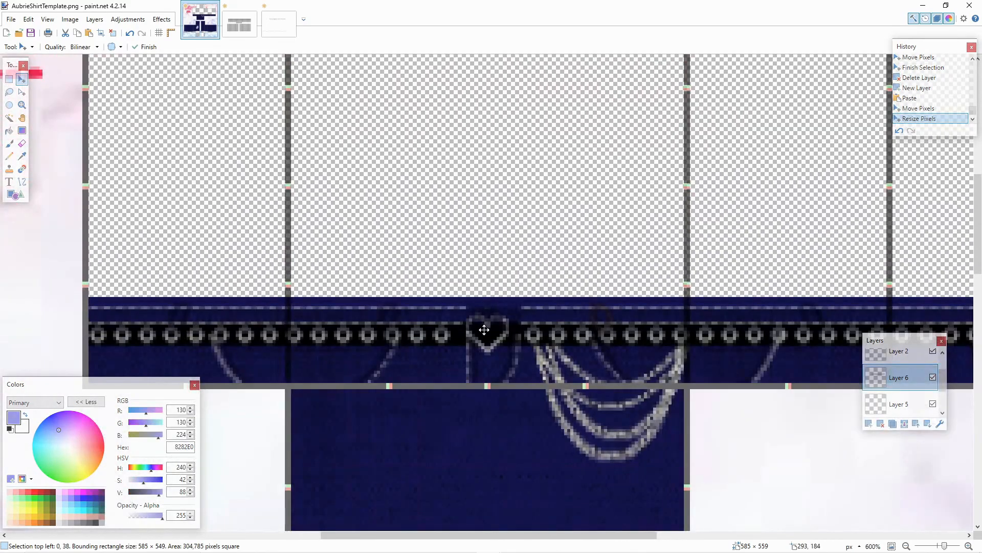
{"action": "left_click_drag", "start_coordinate": [484, 329], "coordinate": [492, 308]}
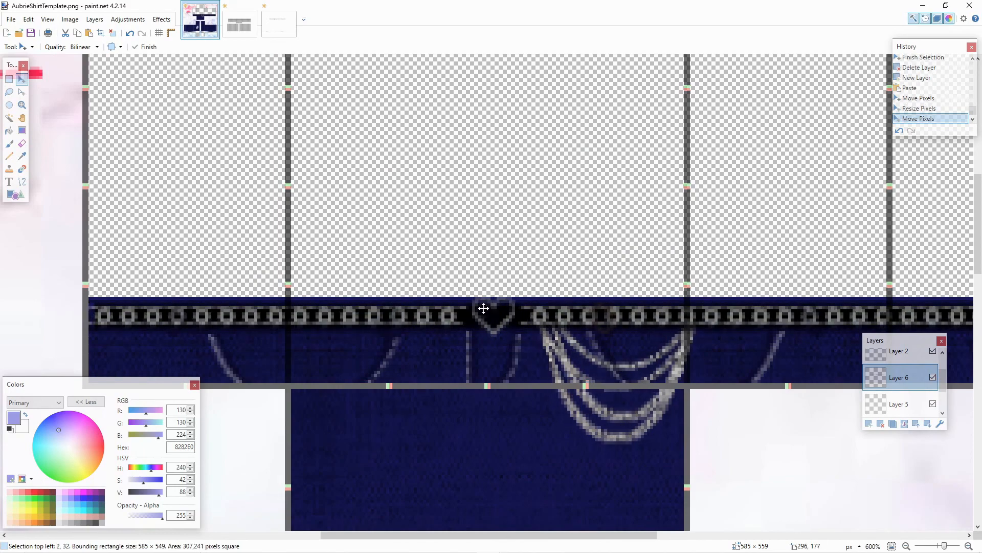
- Add another new layer and move it down the layer order to just above Layer 3
{"action": "scroll", "coordinate": [249, 279], "scroll_direction": "down", "scroll_amount": 4}
{"action": "scroll", "coordinate": [249, 278], "scroll_direction": "left", "scroll_amount": 2}
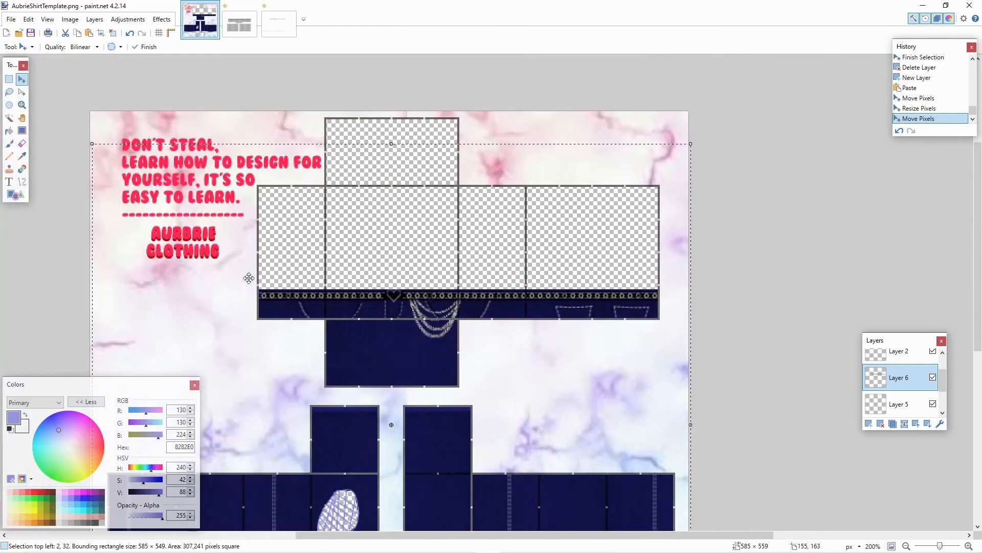
{"action": "scroll", "coordinate": [249, 279], "scroll_direction": "left", "scroll_amount": 1}
{"action": "scroll", "coordinate": [248, 278], "scroll_direction": "down", "scroll_amount": 3}
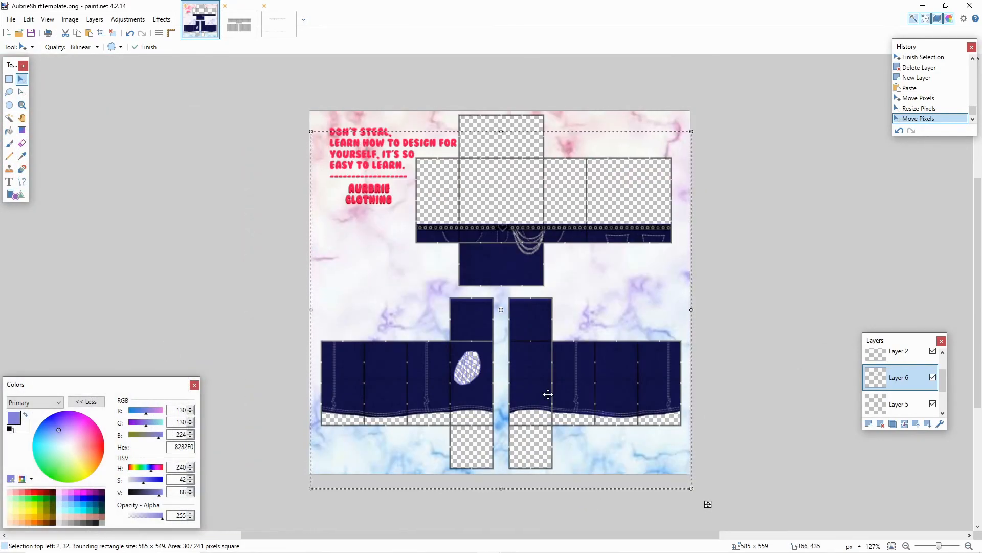
{"action": "scroll", "coordinate": [548, 394], "scroll_direction": "up", "scroll_amount": 1}
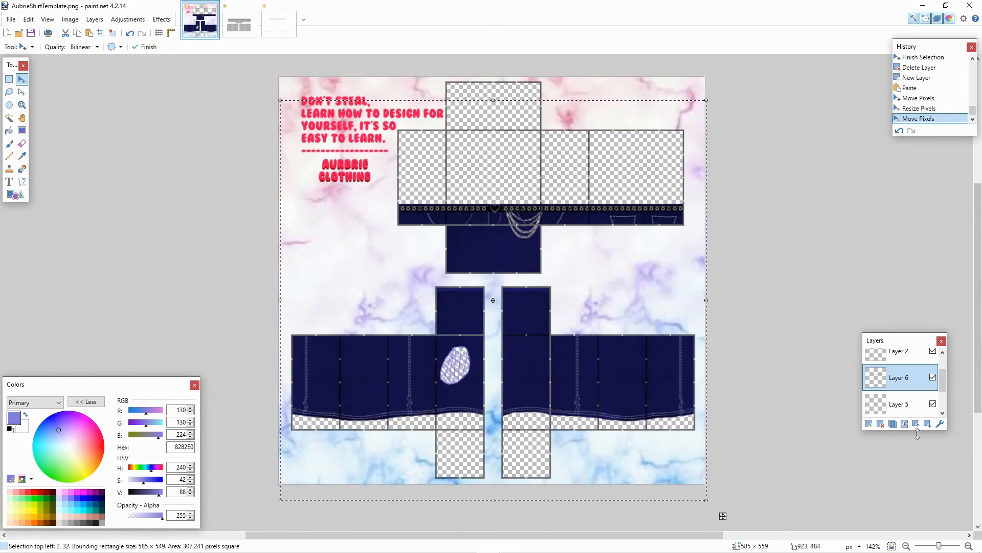
{"action": "left_click", "coordinate": [868, 424]}
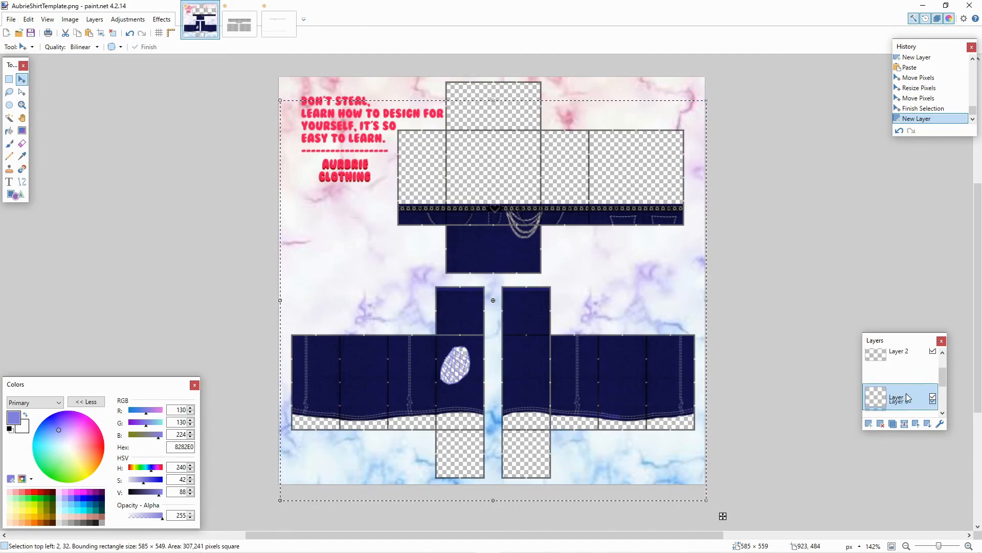
{"action": "left_click", "coordinate": [928, 424]}
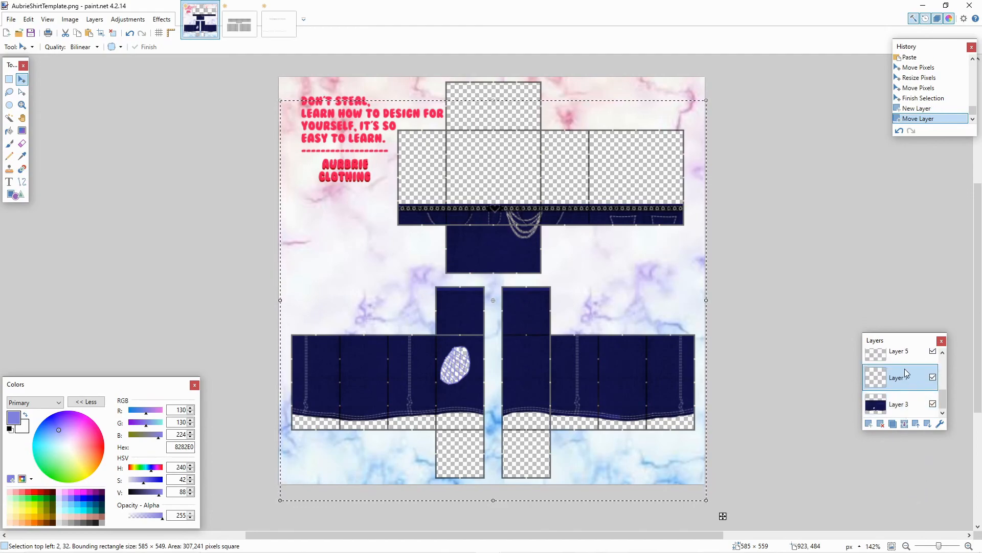
{"action": "left_click_drag", "start_coordinate": [912, 406], "coordinate": [908, 386]}
- Select a full-width band of 585 × 96 pixels over the hems and feet and fill it with white FFFFFF on Layer 7
{"action": "left_click", "coordinate": [9, 79]}
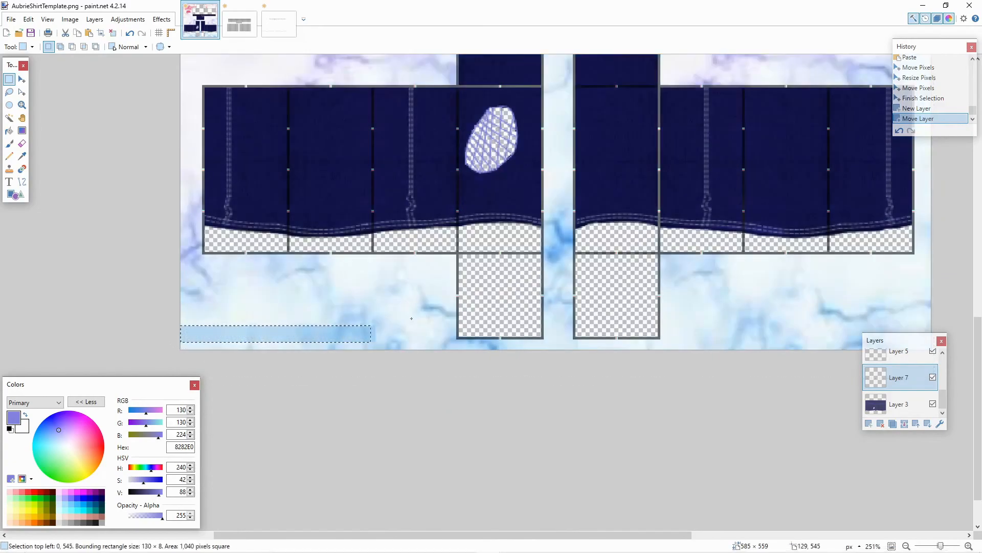
{"action": "left_click_drag", "start_coordinate": [180, 342], "coordinate": [811, 235]}
{"action": "left_click_drag", "start_coordinate": [905, 207], "coordinate": [931, 219]}
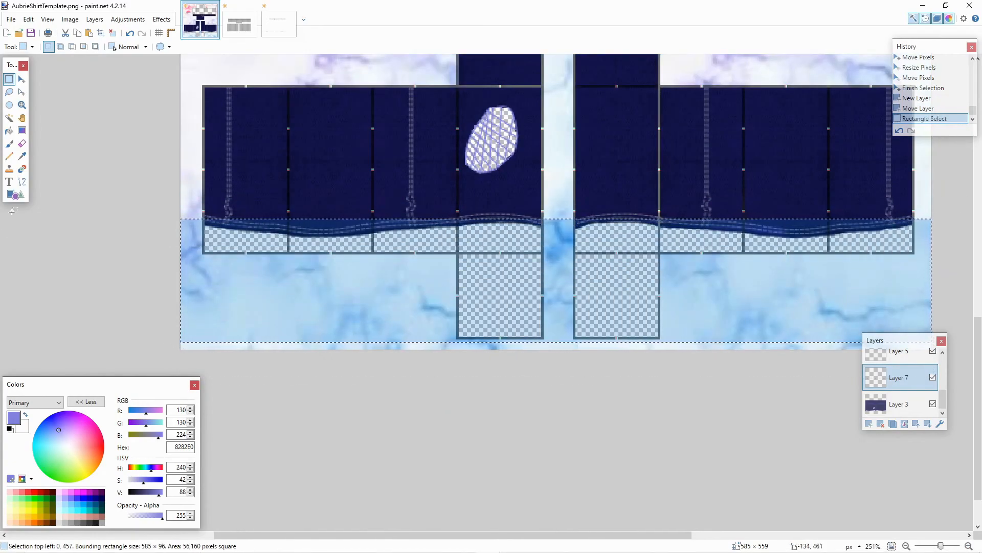
{"action": "left_click", "coordinate": [8, 132]}
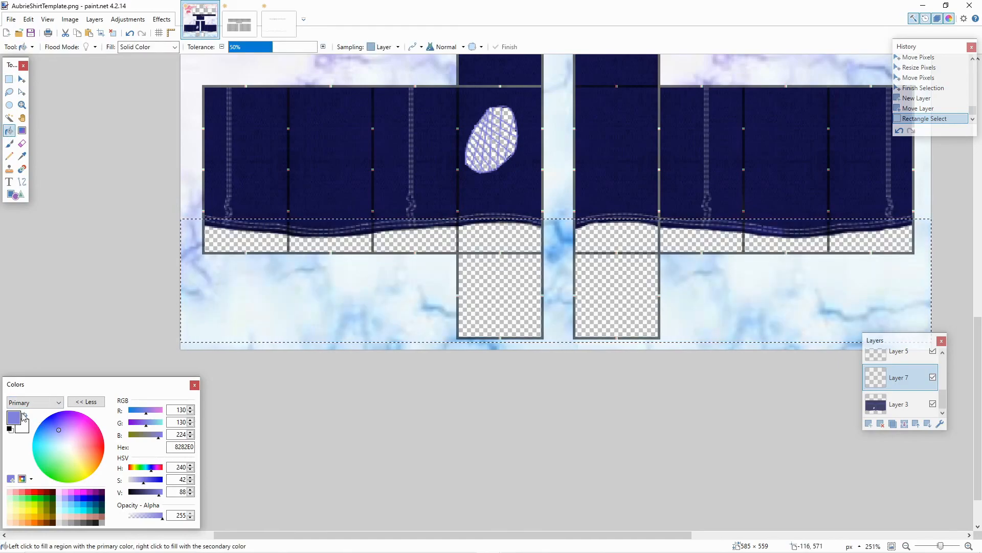
{"action": "left_click", "coordinate": [25, 414]}
{"action": "left_click", "coordinate": [436, 241]}
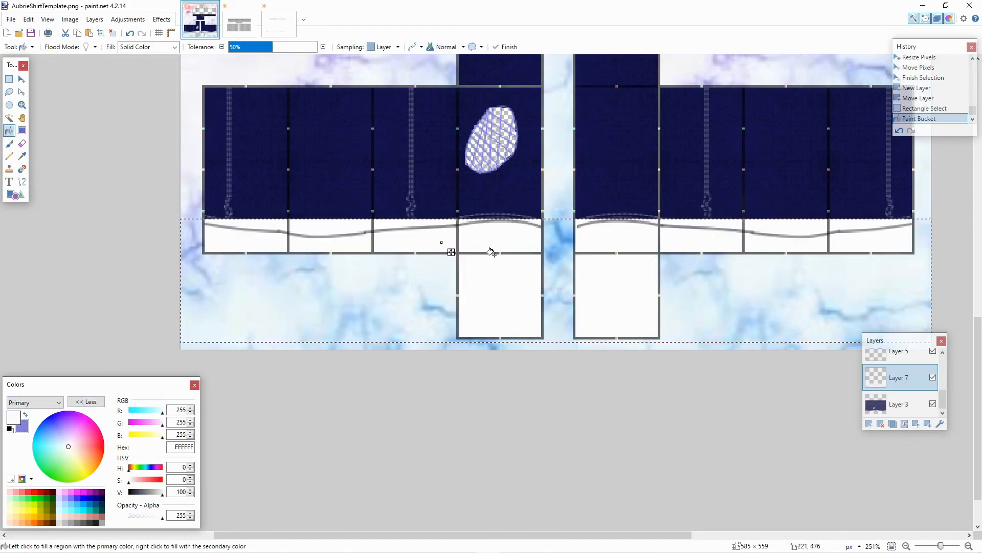
{"action": "scroll", "coordinate": [524, 297], "scroll_direction": "up", "scroll_amount": 1}
{"action": "scroll", "coordinate": [524, 297], "scroll_direction": "down", "scroll_amount": 3}
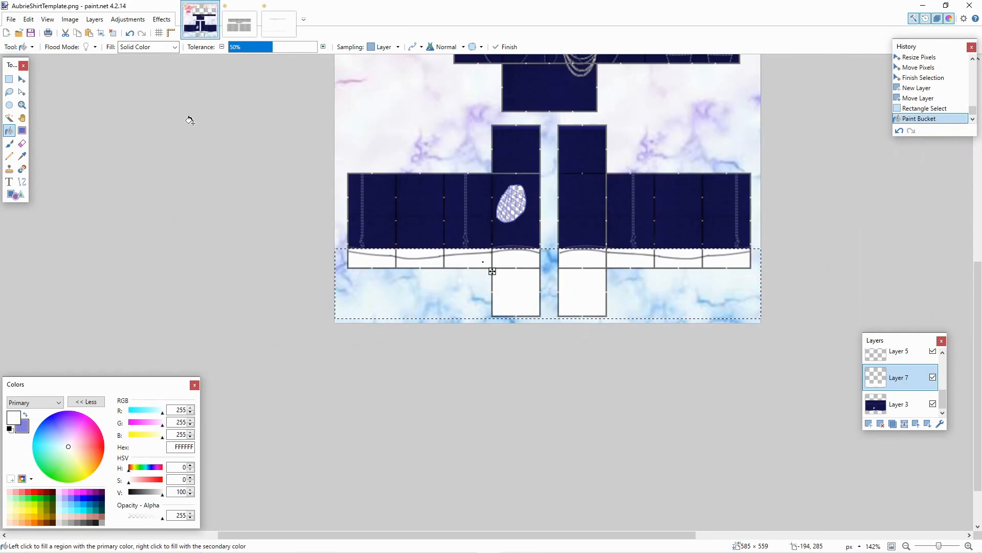
- Shift the white band slightly downward and cut it out of Layer 7
{"action": "left_click", "coordinate": [22, 79]}
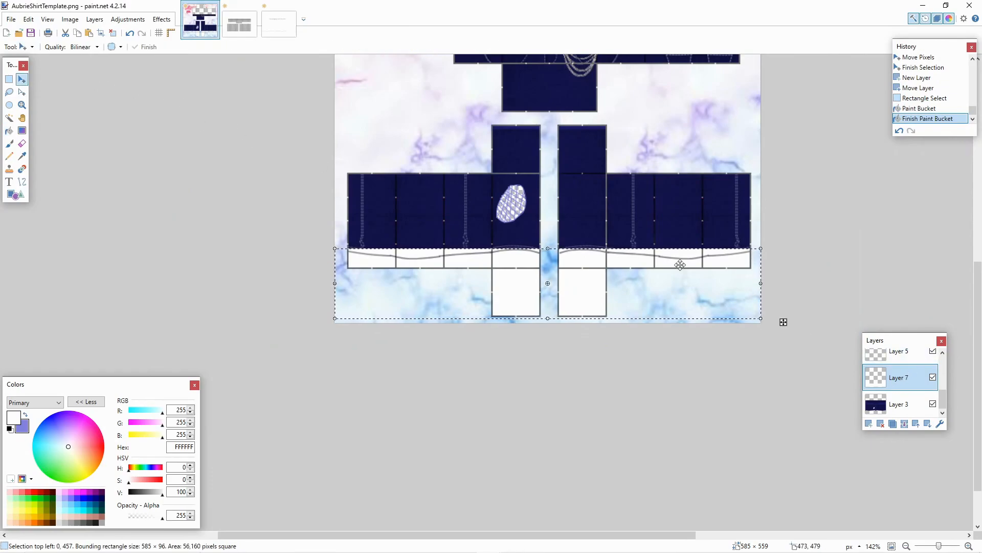
{"action": "left_click_drag", "start_coordinate": [552, 248], "coordinate": [555, 255]}
{"action": "key", "text": "ctrl+x"}
{"action": "scroll", "coordinate": [556, 253], "scroll_direction": "up", "scroll_amount": 3}
{"action": "scroll", "coordinate": [556, 254], "scroll_direction": "up", "scroll_amount": 1}
{"action": "scroll", "coordinate": [557, 253], "scroll_direction": "down", "scroll_amount": 1}
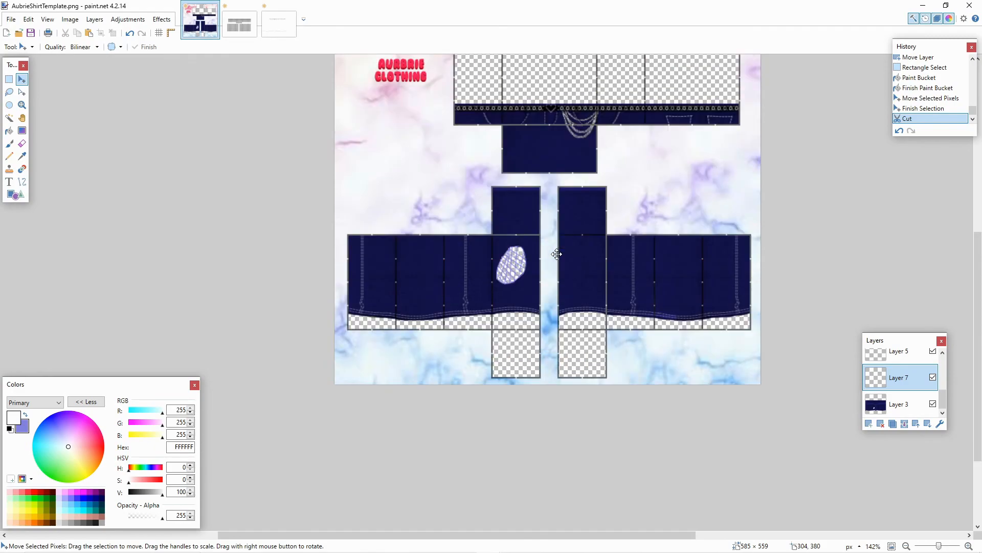
- Paste the black lace-up shoes onto Layer 7, align them with the feet at 17, 155, and raise the layer above Layer 2
{"action": "scroll", "coordinate": [557, 254], "scroll_direction": "up", "scroll_amount": 3}
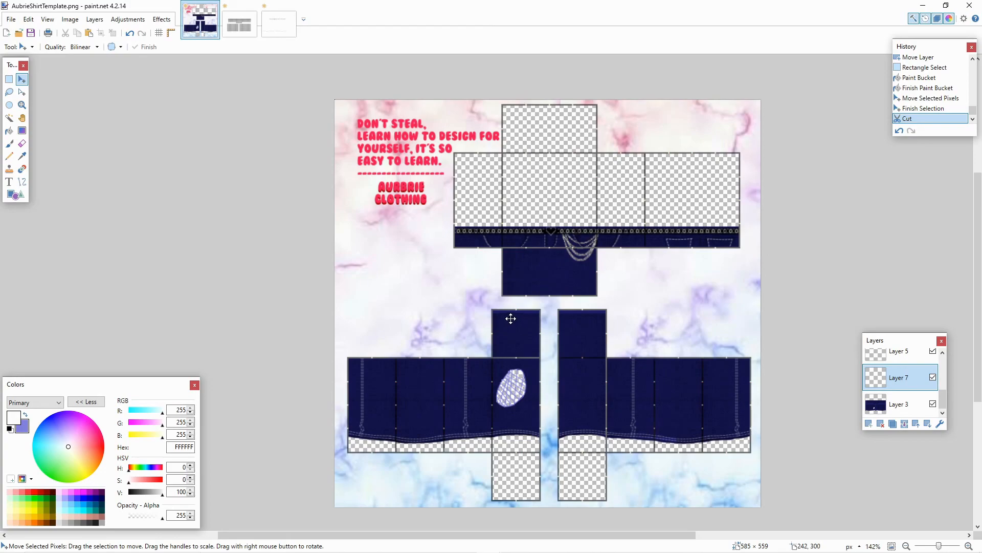
{"action": "key", "text": "ctrl+a"}
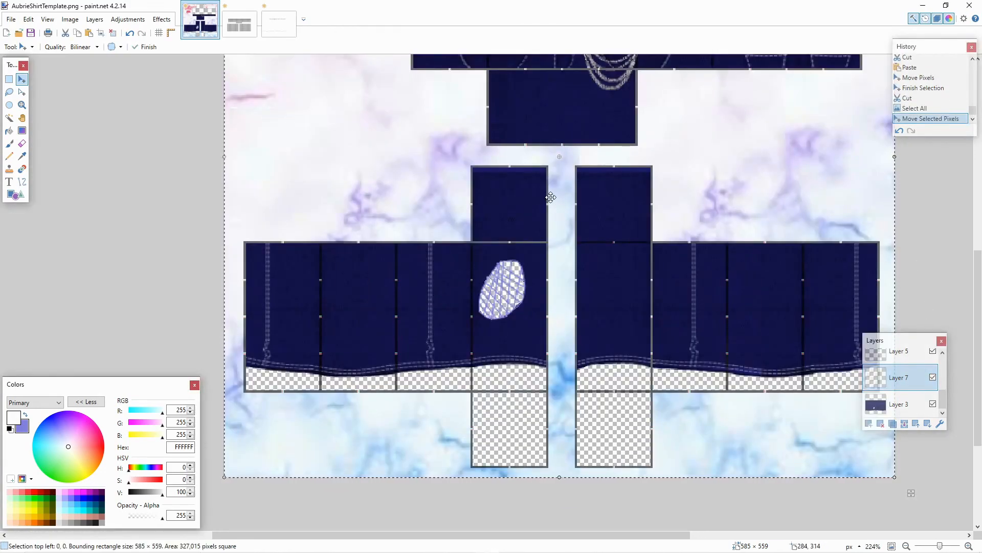
{"action": "key", "text": "ctrl+v"}
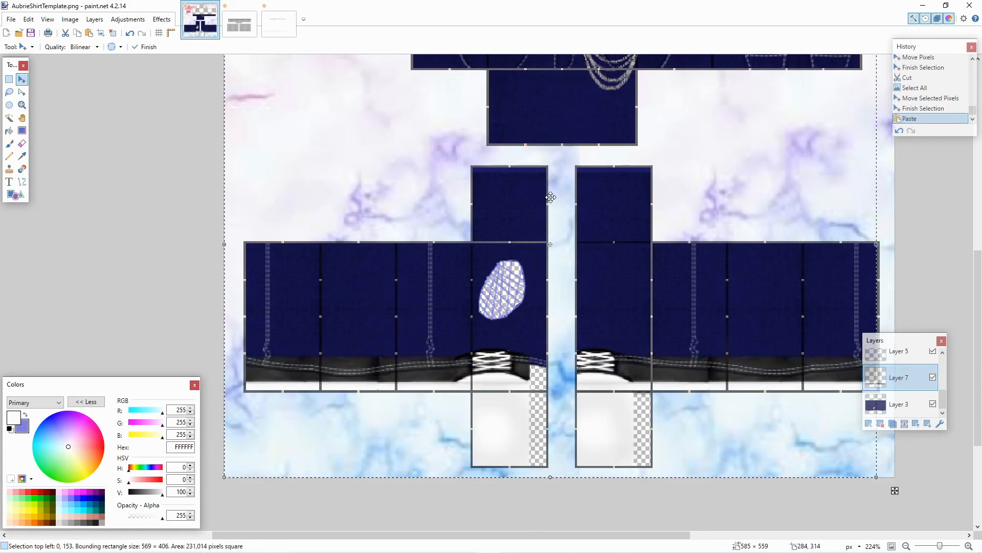
{"action": "left_click_drag", "start_coordinate": [622, 370], "coordinate": [618, 359]}
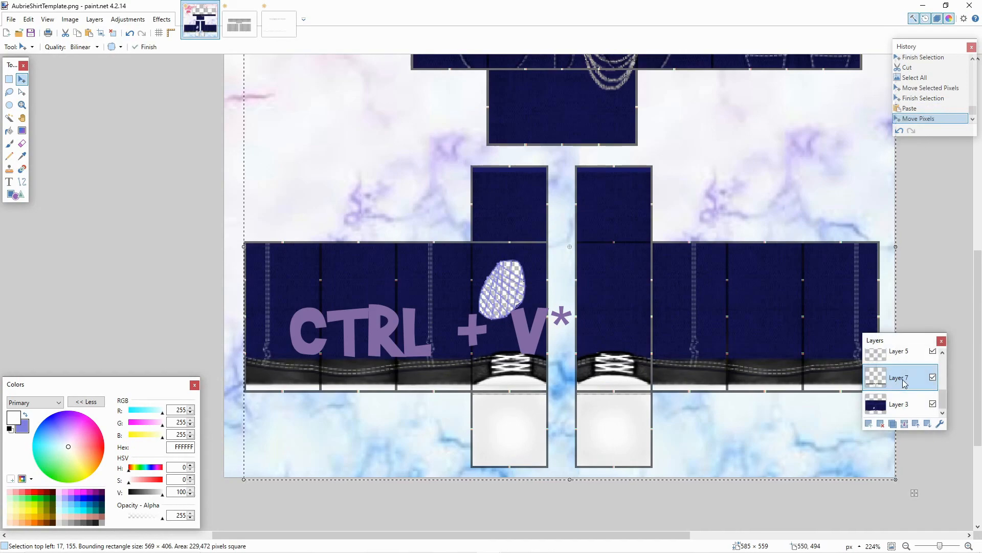
{"action": "left_click_drag", "start_coordinate": [916, 378], "coordinate": [919, 332]}
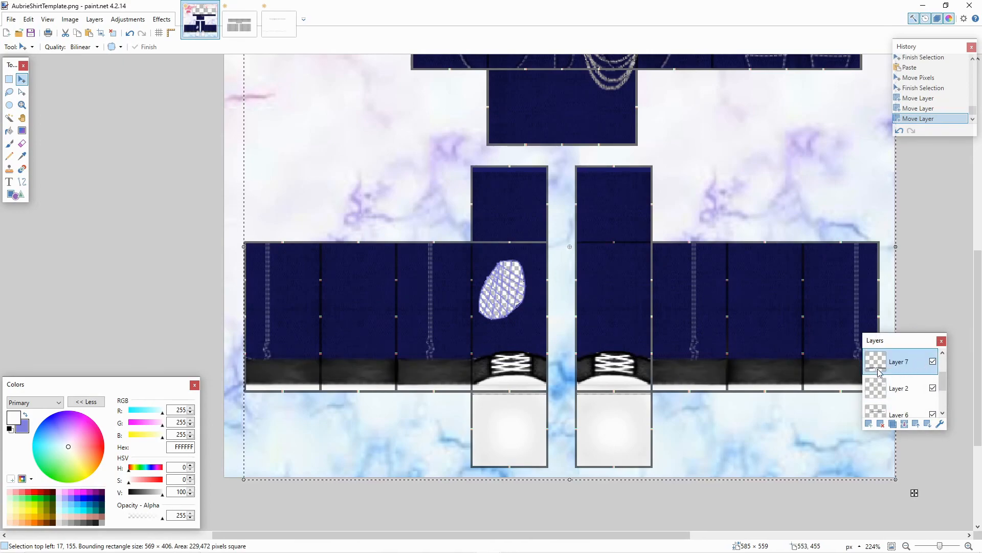
- Clear the selection around the pasted shoes and inspect the finished jeans, belt and shoes across the whole template
{"action": "scroll", "coordinate": [708, 375], "scroll_direction": "down", "scroll_amount": 3}
{"action": "scroll", "coordinate": [707, 377], "scroll_direction": "down", "scroll_amount": 3}
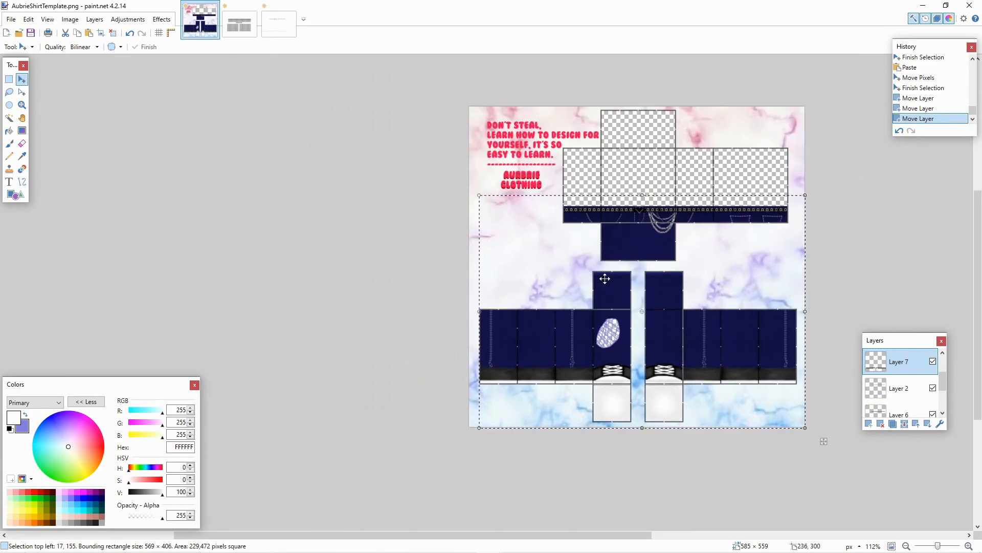
{"action": "scroll", "coordinate": [641, 312], "scroll_direction": "up", "scroll_amount": 4}
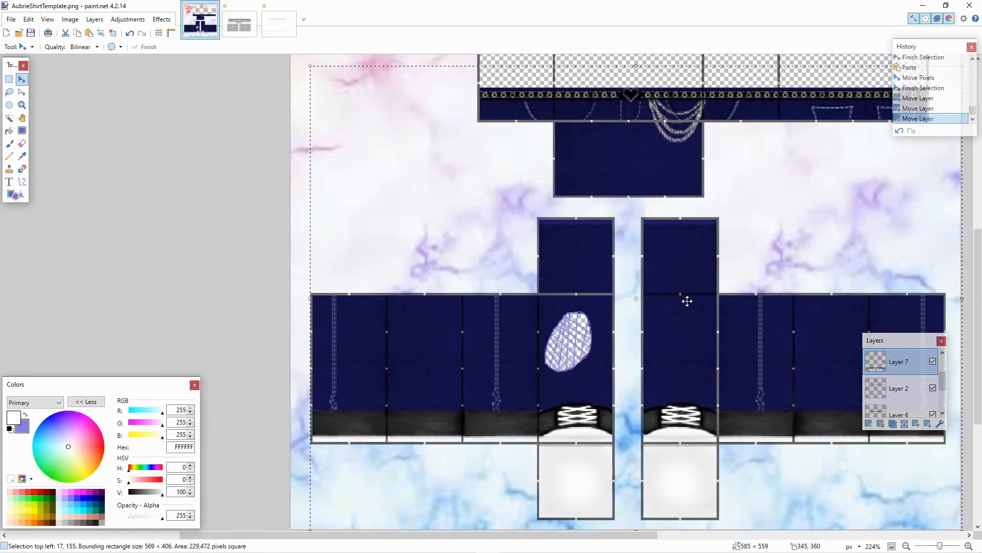
{"action": "scroll", "coordinate": [625, 332], "scroll_direction": "up", "scroll_amount": 2}
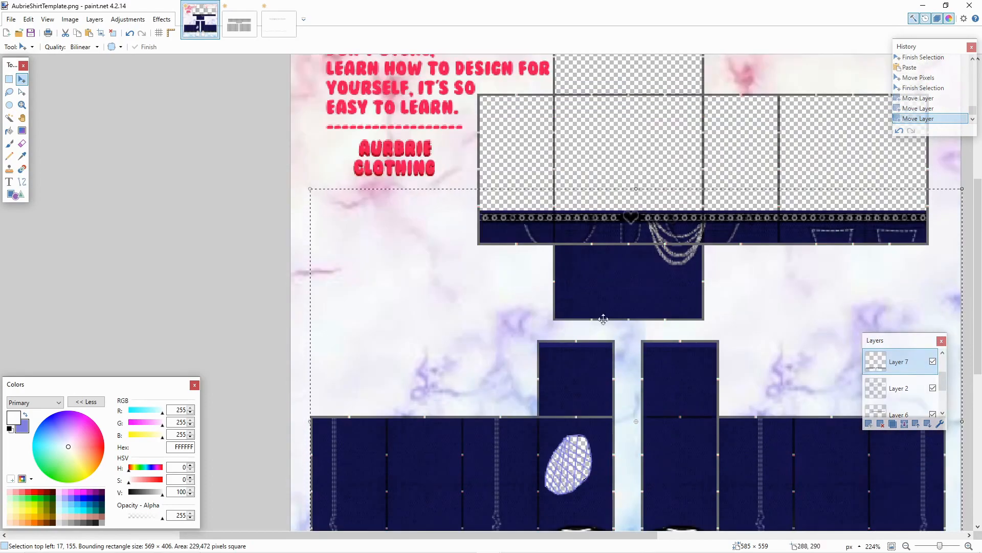
{"action": "scroll", "coordinate": [674, 269], "scroll_direction": "down", "scroll_amount": 2}
{"action": "key", "text": "ctrl+d"}
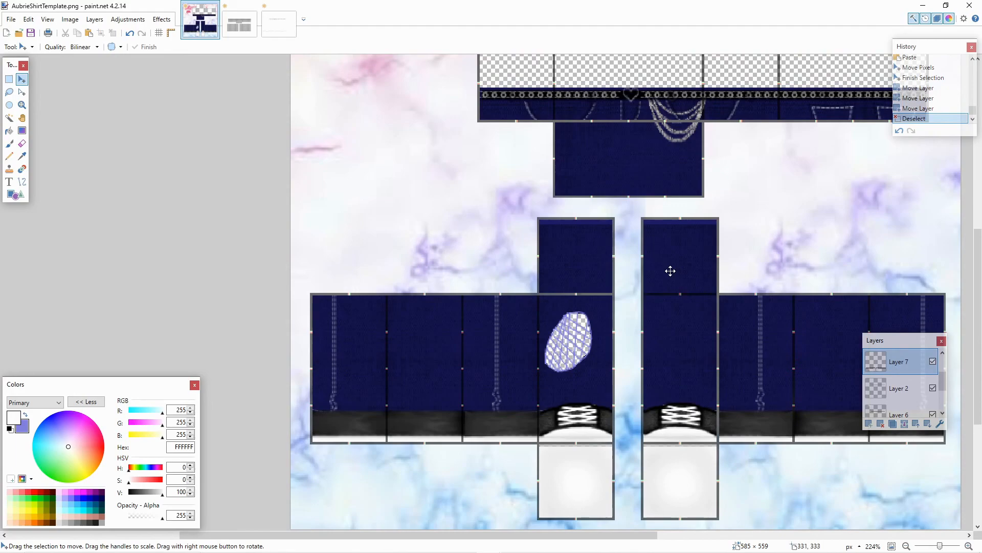
{"action": "scroll", "coordinate": [670, 271], "scroll_direction": "down", "scroll_amount": 1}
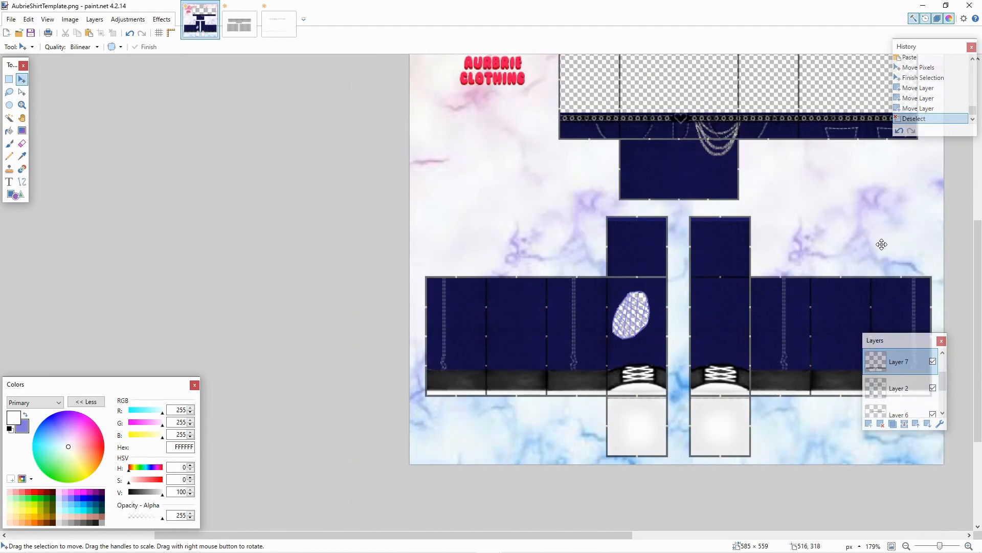
{"action": "scroll", "coordinate": [881, 244], "scroll_direction": "right", "scroll_amount": 4}
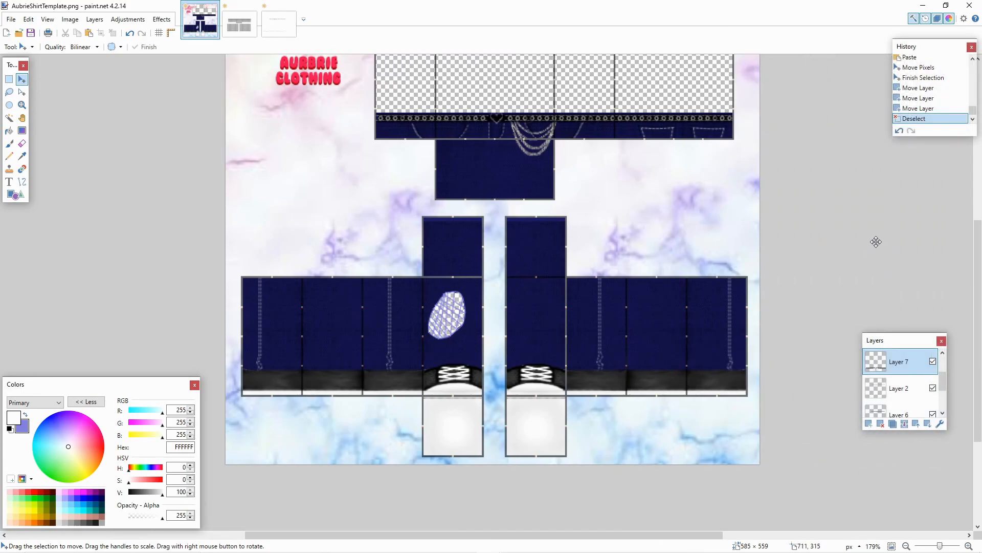
{"action": "scroll", "coordinate": [765, 199], "scroll_direction": "down", "scroll_amount": 2}
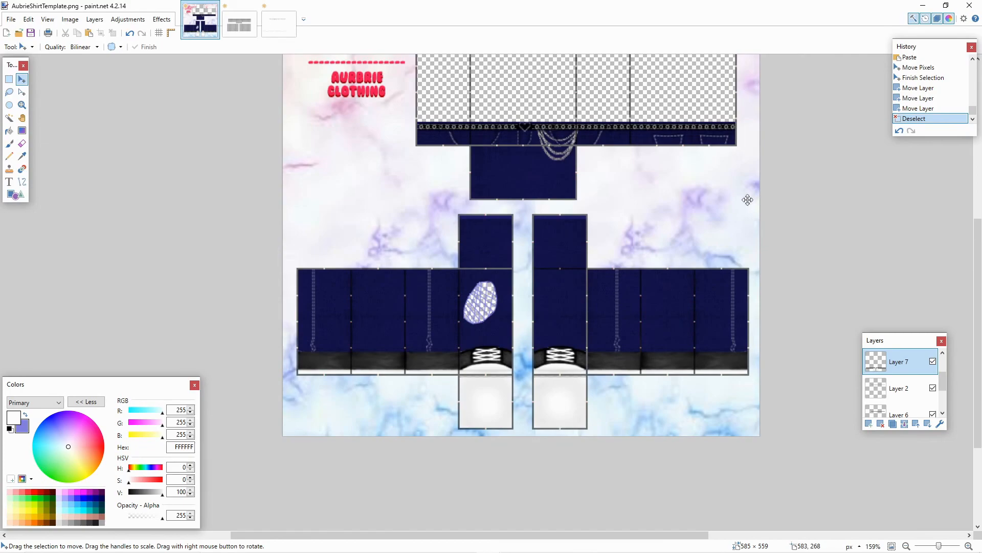
{"action": "scroll", "coordinate": [602, 292], "scroll_direction": "up", "scroll_amount": 2}
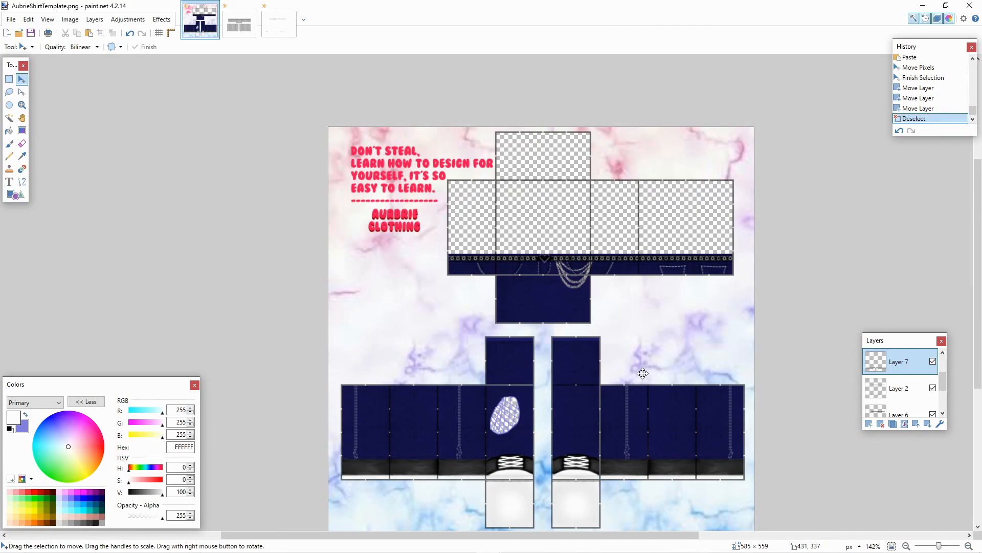
{"action": "scroll", "coordinate": [721, 381], "scroll_direction": "down", "scroll_amount": 1}
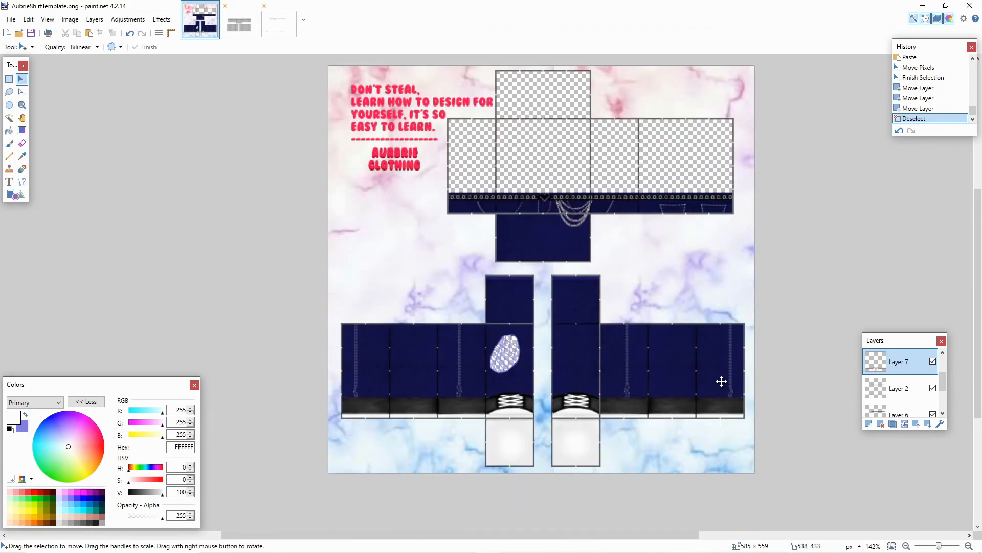